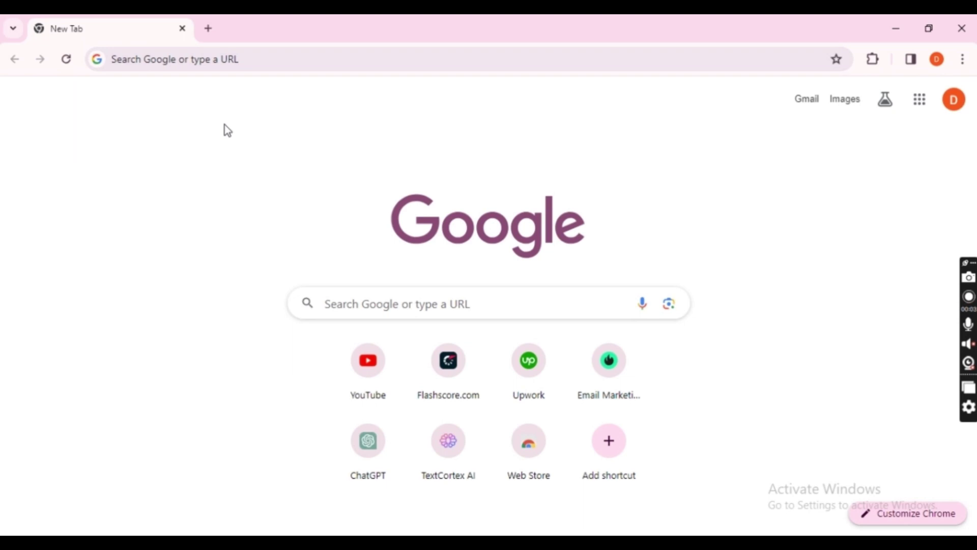
Step: Put the cursor in the Chrome address bar so recent search suggestions appear
left_click(276, 65)
Step: Load mailblaze.com and open its dashboard showing 100 subscribers in 1 list
left_click(276, 64)
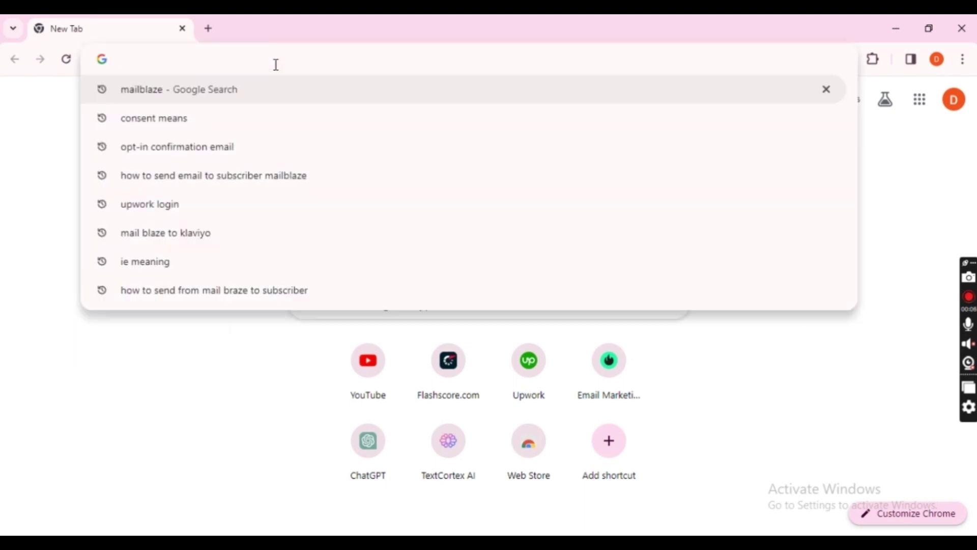
type("mailb")
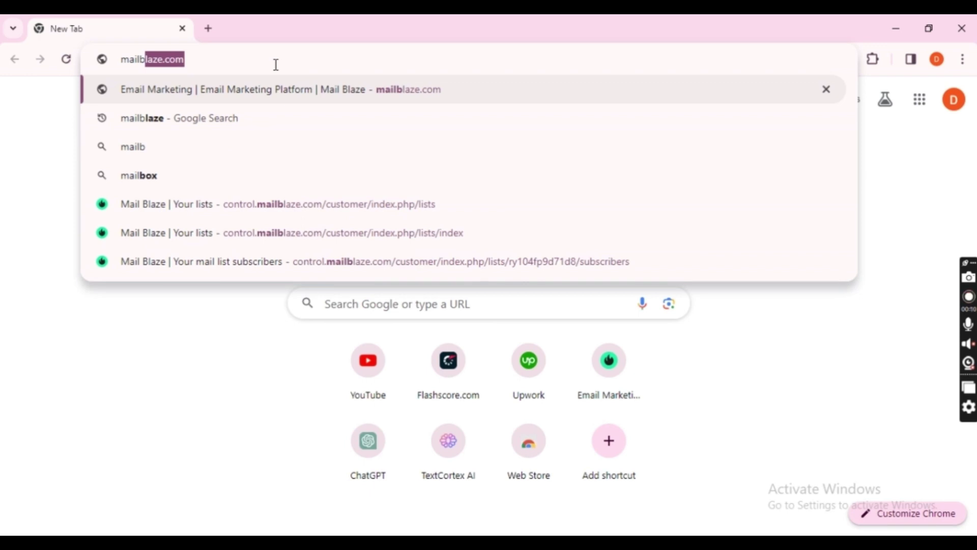
type("laze.com")
key("Return")
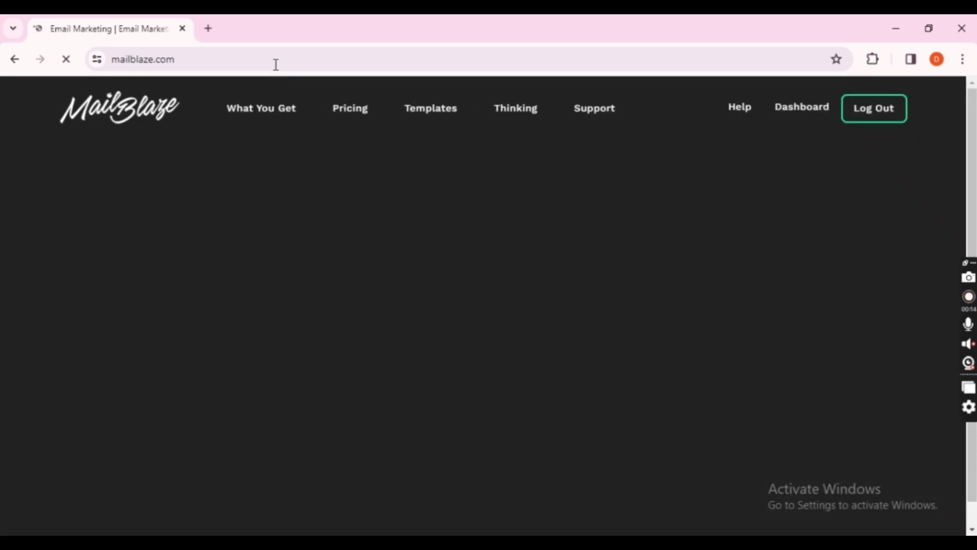
scroll(971, 138, "down", 2)
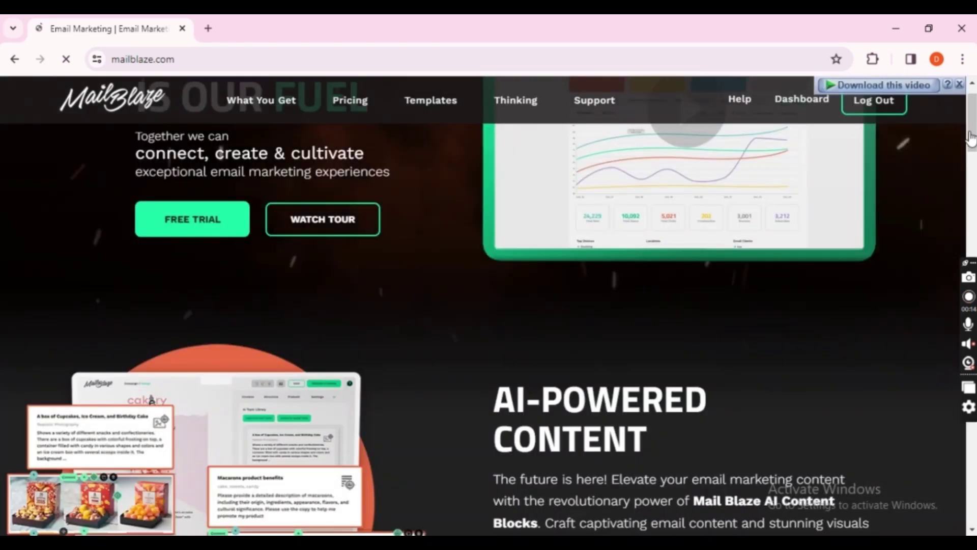
scroll(971, 137, "down", 2)
scroll(157, 281, "up", 4)
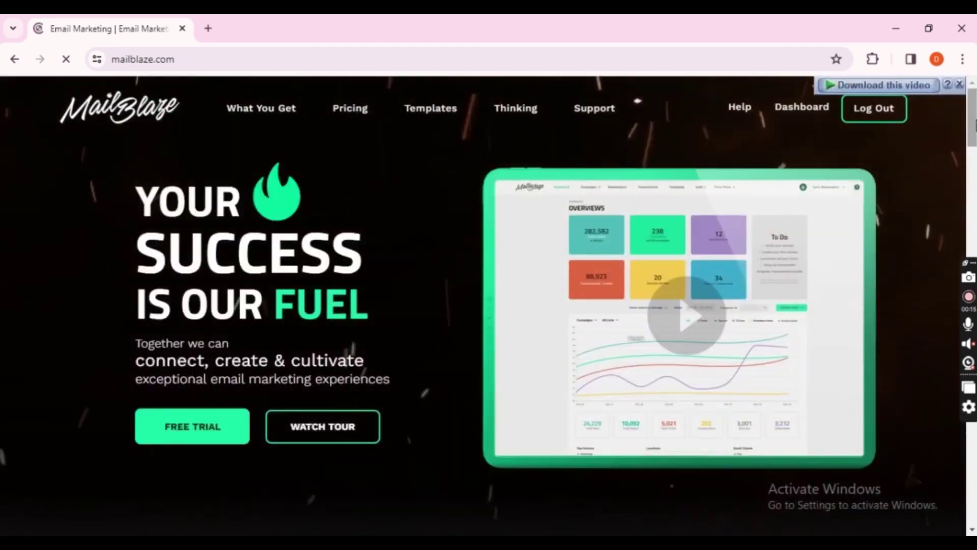
left_click(804, 108)
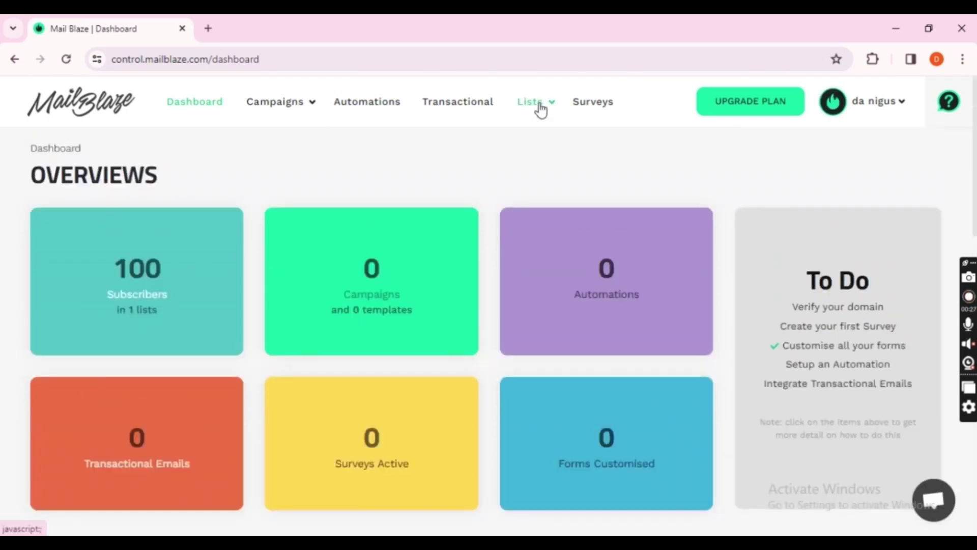
Step: Open the Subscriber list from Lists > Lists to view its 100 confirmed subscribers
left_click(539, 105)
left_click(521, 160)
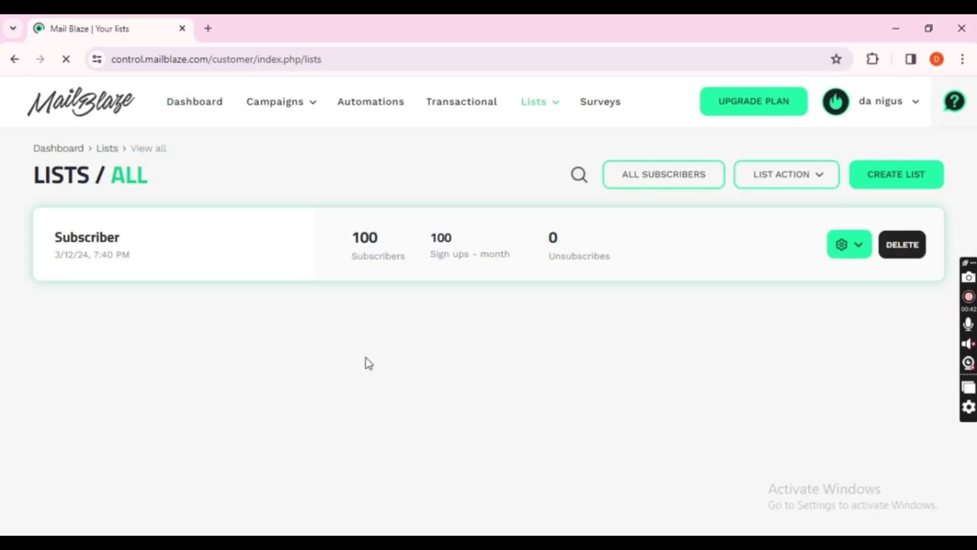
left_click(508, 255)
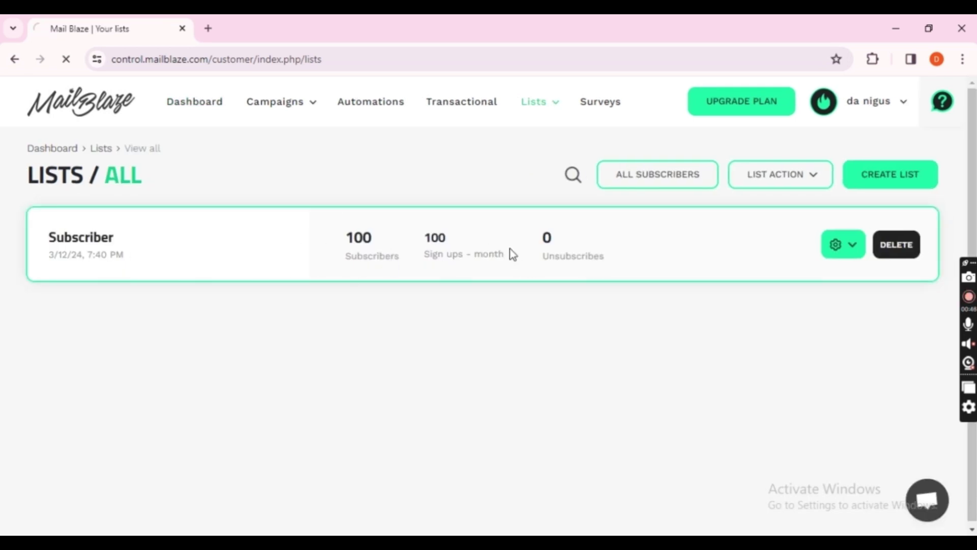
scroll(493, 349, "down", 5)
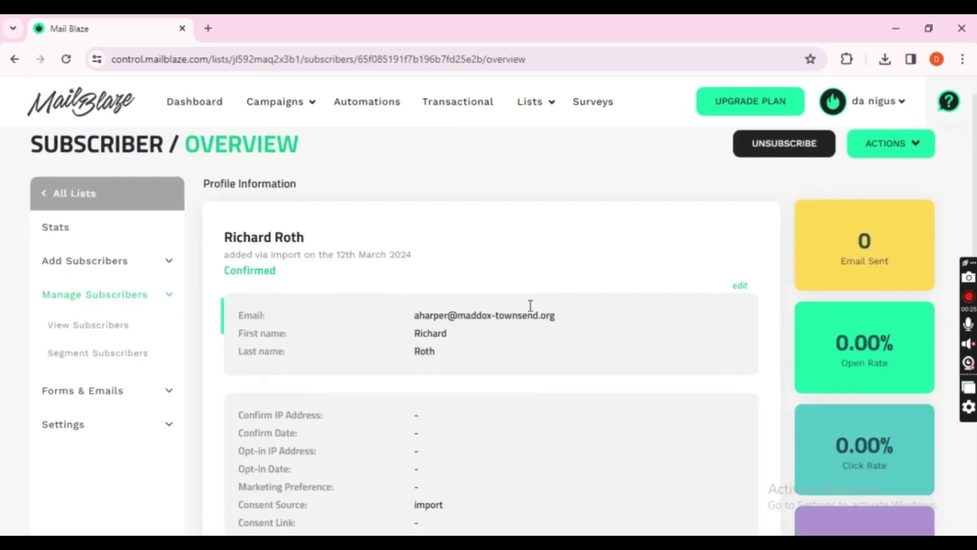
scroll(313, 282, "down", 2)
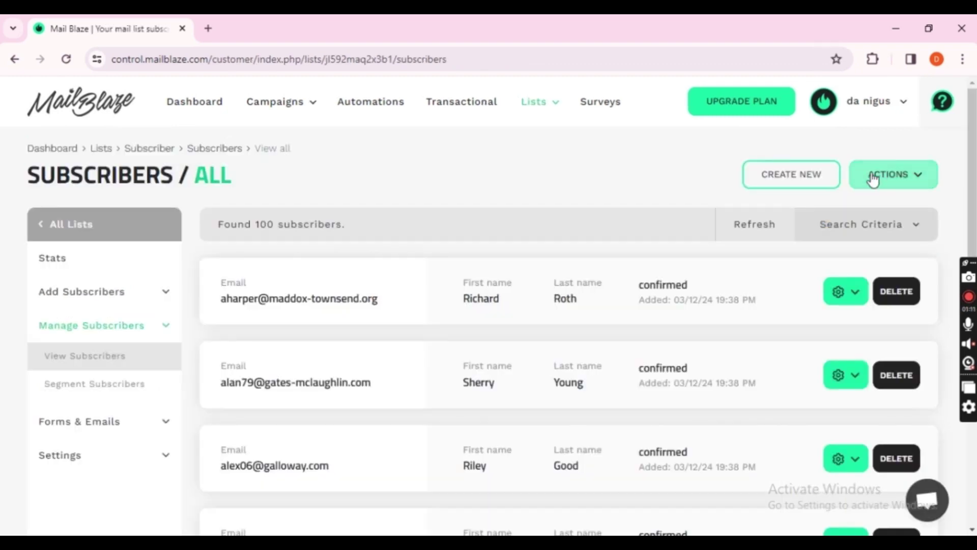
Step: Export the list's 100 subscribers to CSV with Actions > Export and check the downloaded file
left_click(873, 173)
left_click(859, 216)
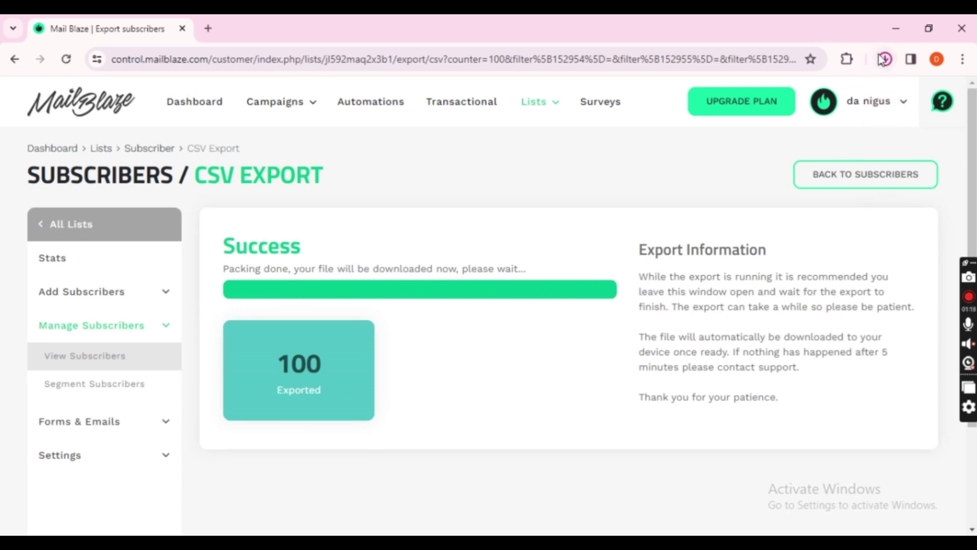
left_click(885, 60)
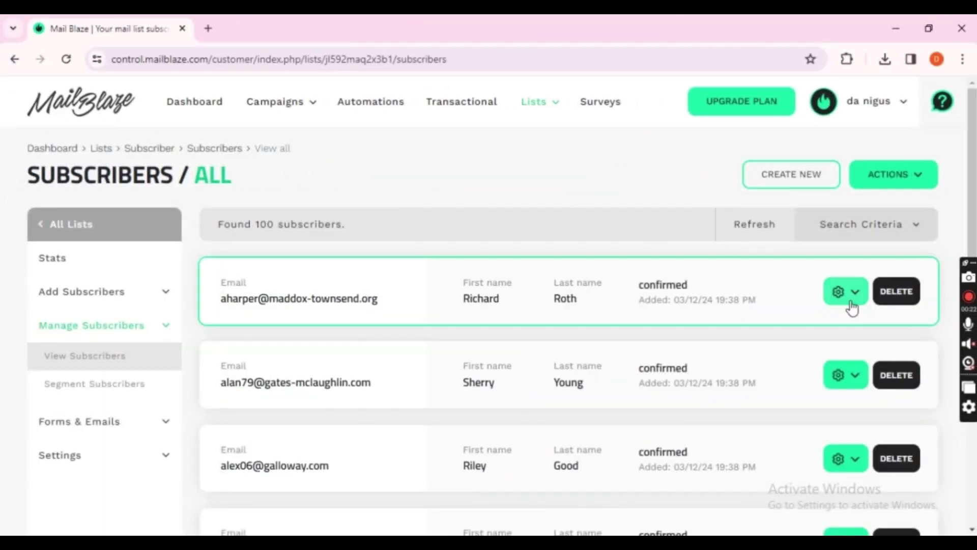
Step: Open the first subscriber's profile via Edit and check its All Activity filter, which shows no activity
left_click(851, 306)
left_click(850, 319)
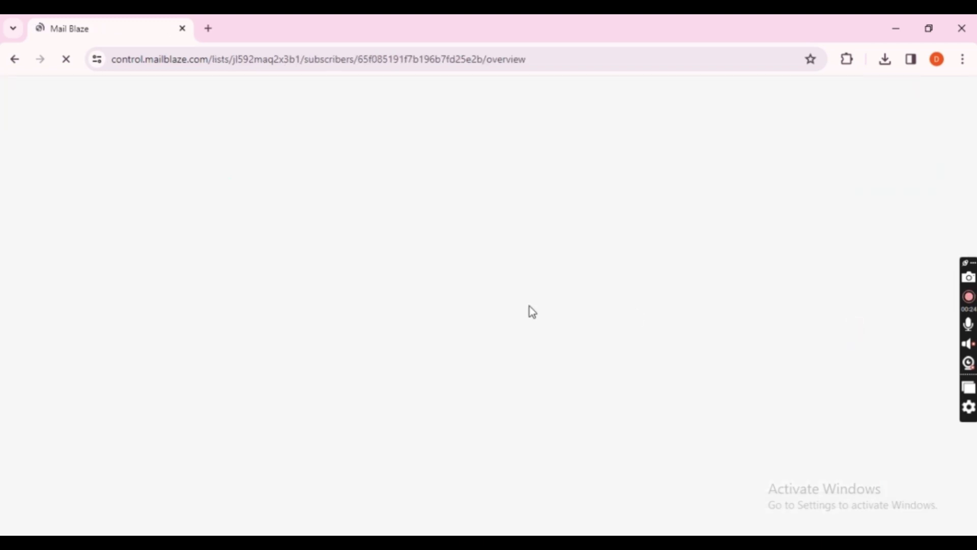
scroll(531, 305, "down", 1)
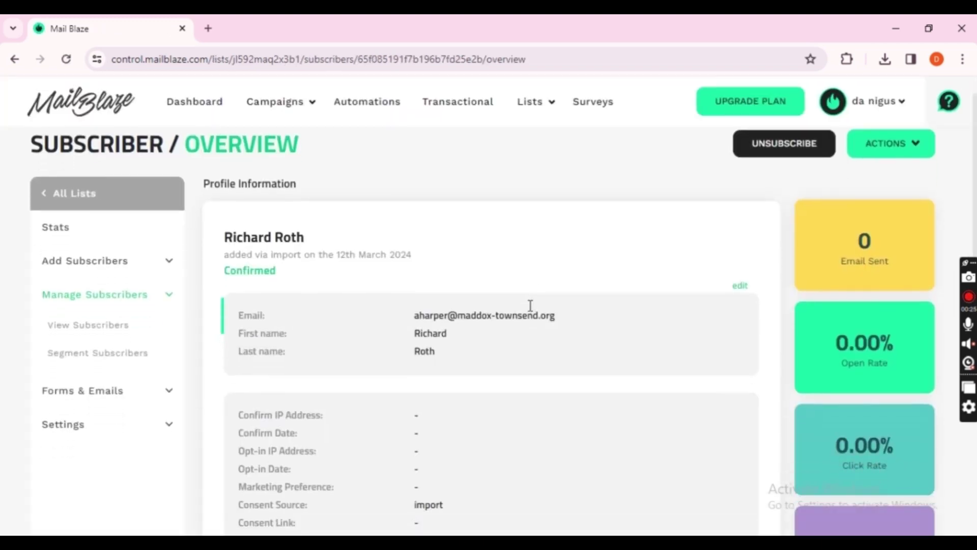
scroll(530, 305, "down", 1)
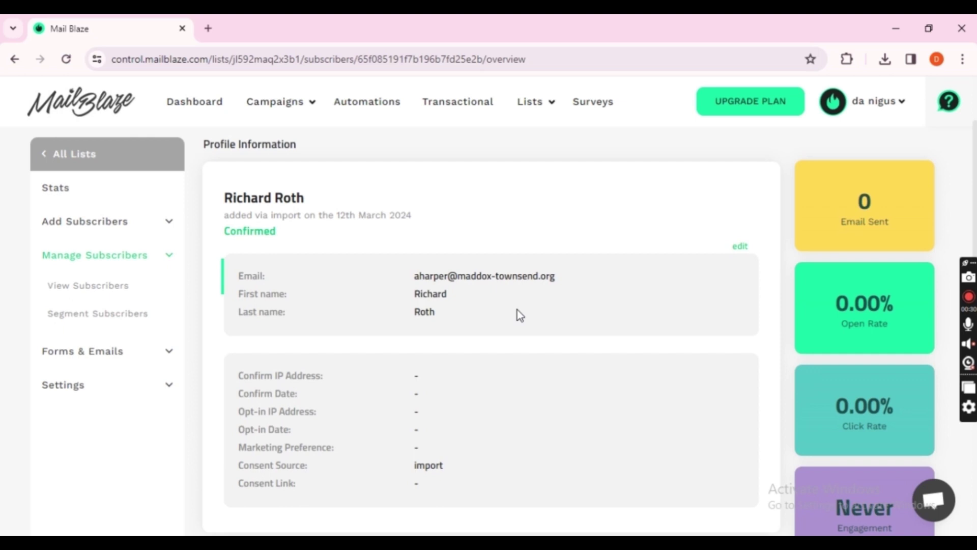
scroll(517, 311, "down", 3)
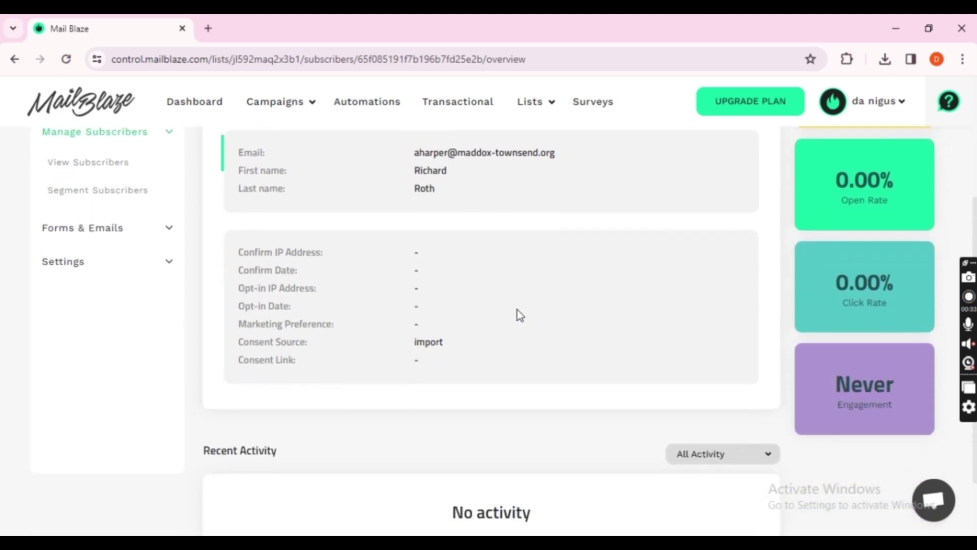
scroll(517, 309, "down", 2)
scroll(517, 309, "up", 1)
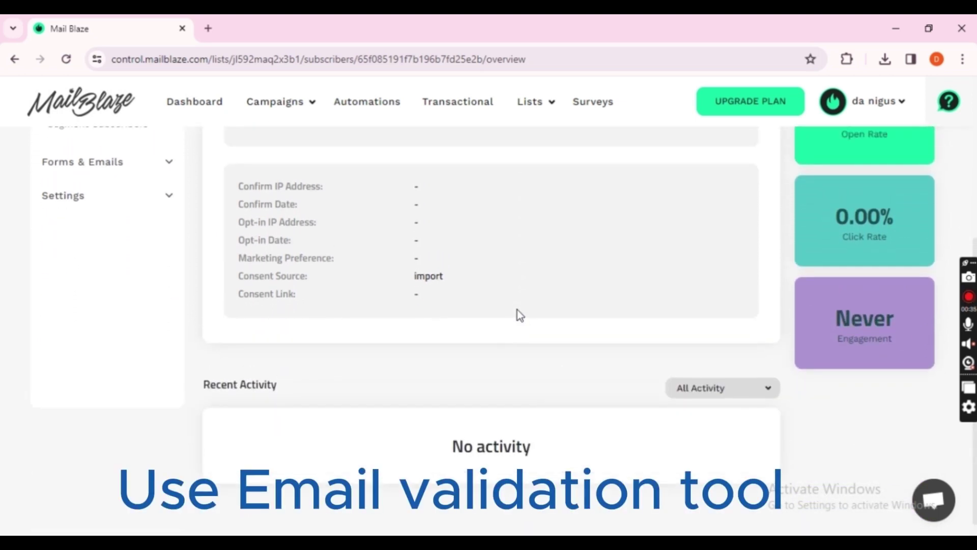
scroll(517, 309, "down", 1)
left_click(707, 367)
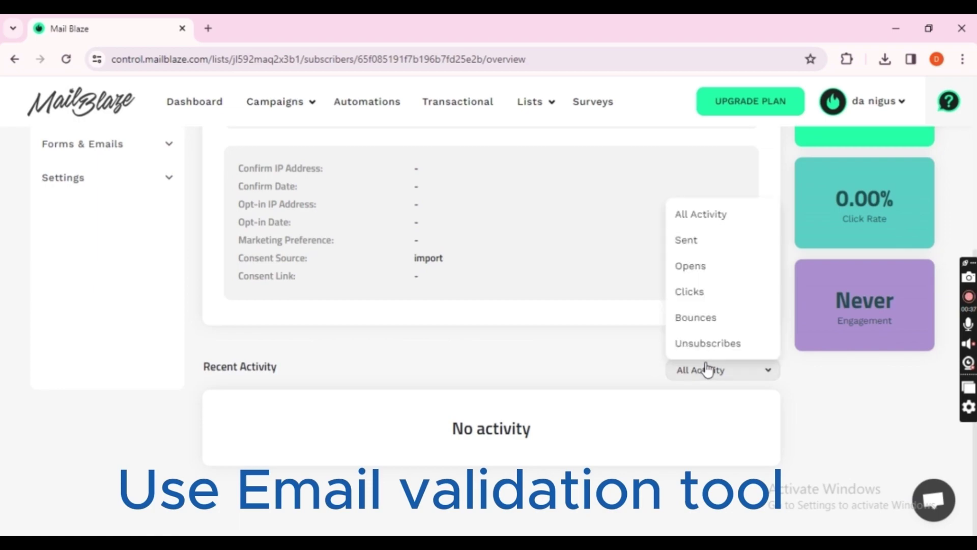
left_click(506, 345)
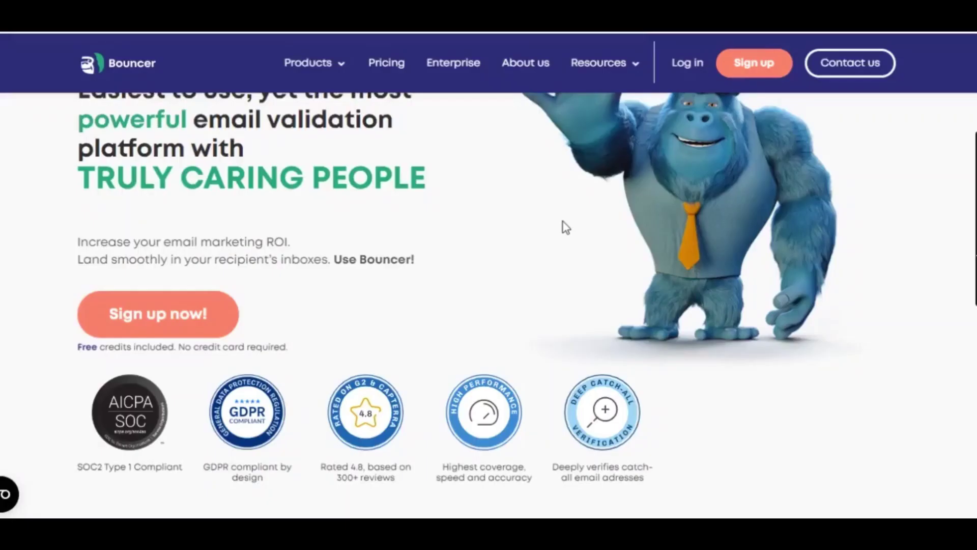
scroll(561, 225, "down", 1)
scroll(562, 226, "up", 1)
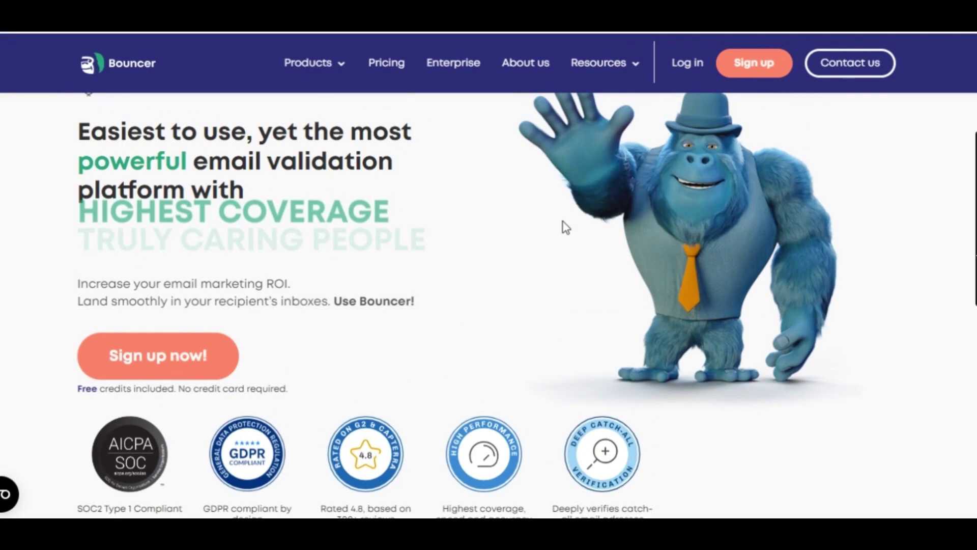
scroll(564, 226, "down", 5)
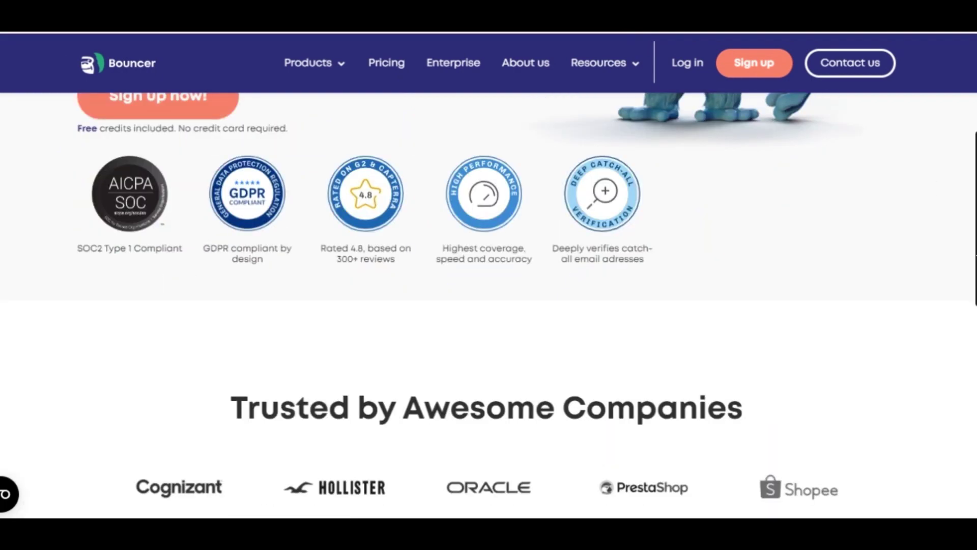
scroll(489, 305, "down", 20)
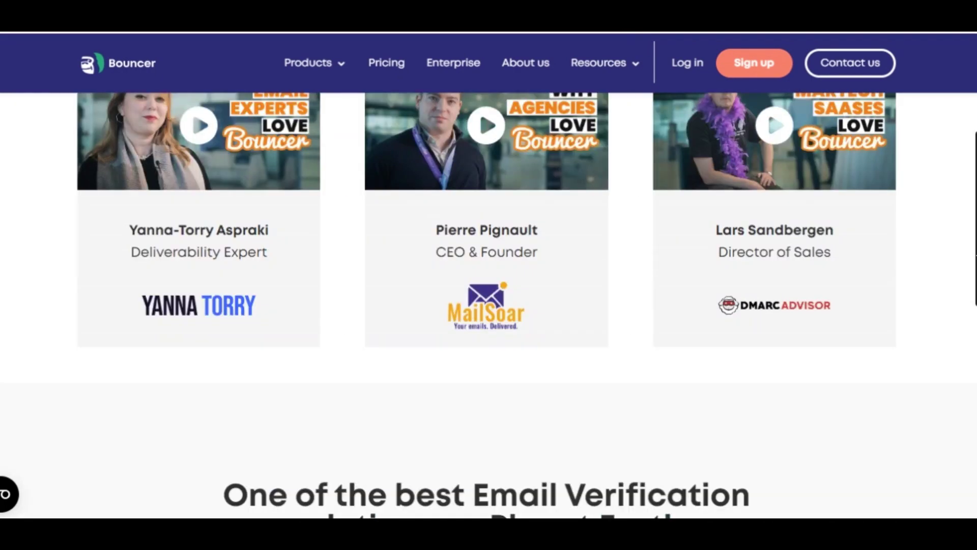
scroll(489, 305, "down", 5)
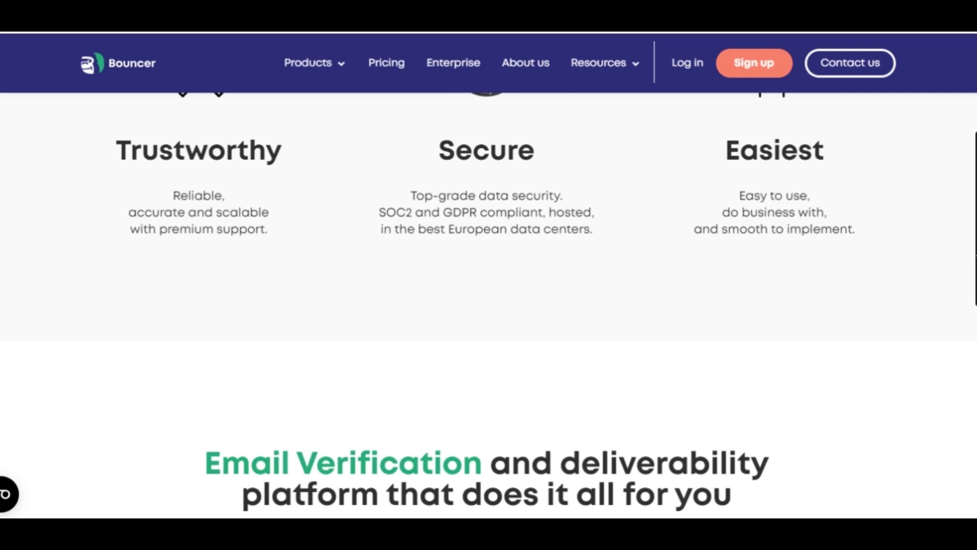
scroll(489, 274, "up", 4)
scroll(488, 305, "down", 18)
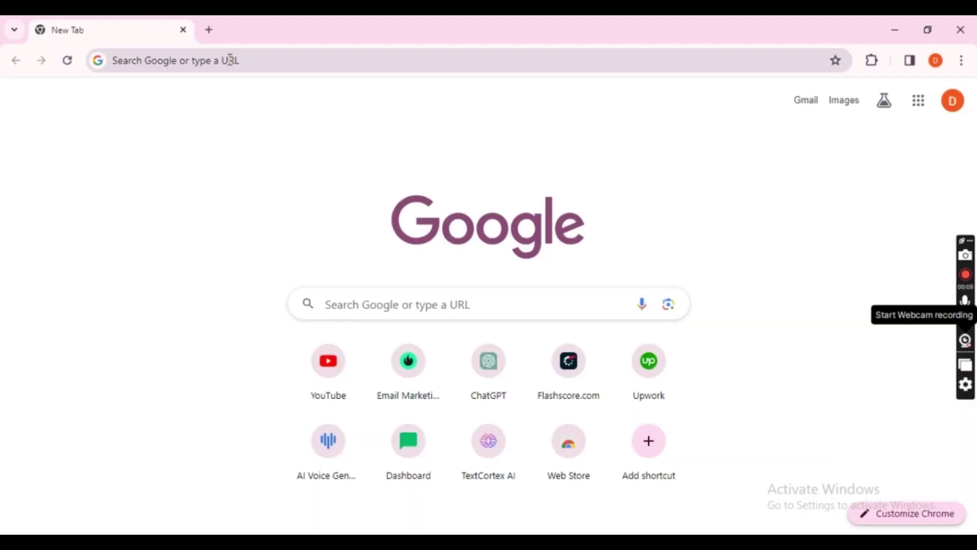
Step: Open the MailerLite dashboard from the 'mailer' address-bar suggestion
left_click(222, 59)
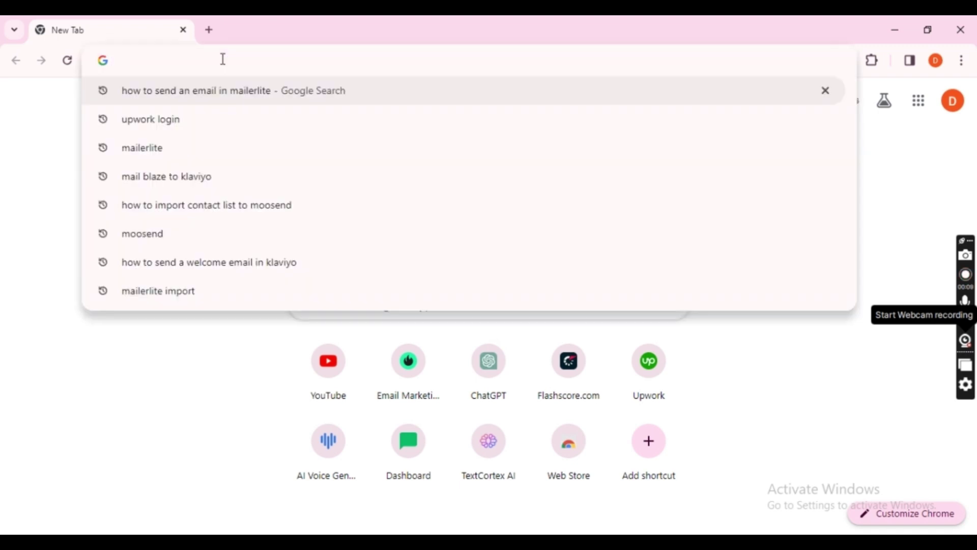
type("mail")
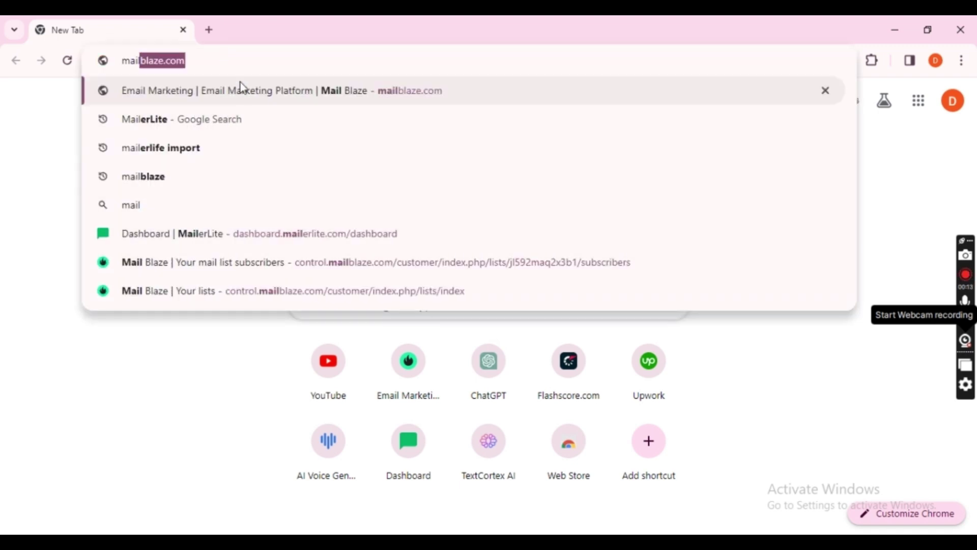
key("BackSpace")
key("BackSpace")
type("ler")
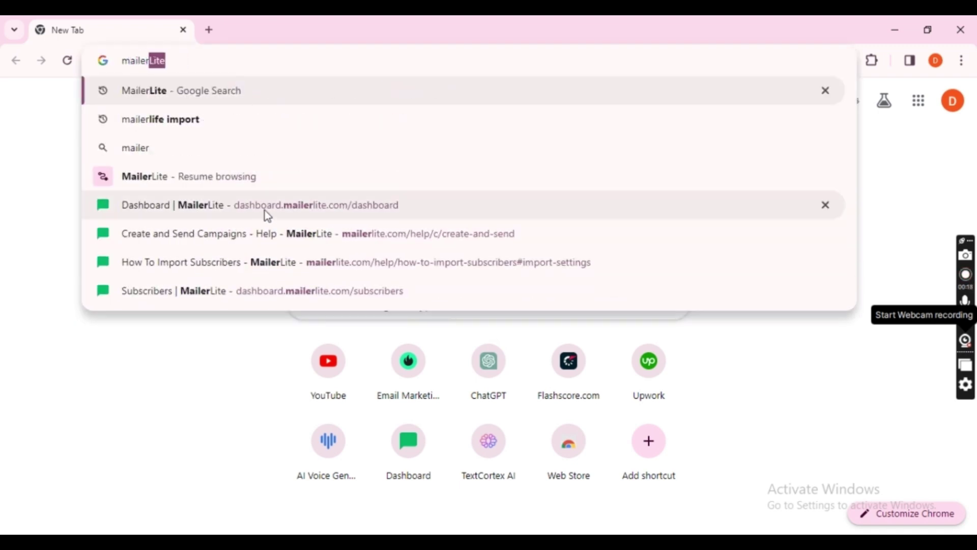
left_click(264, 209)
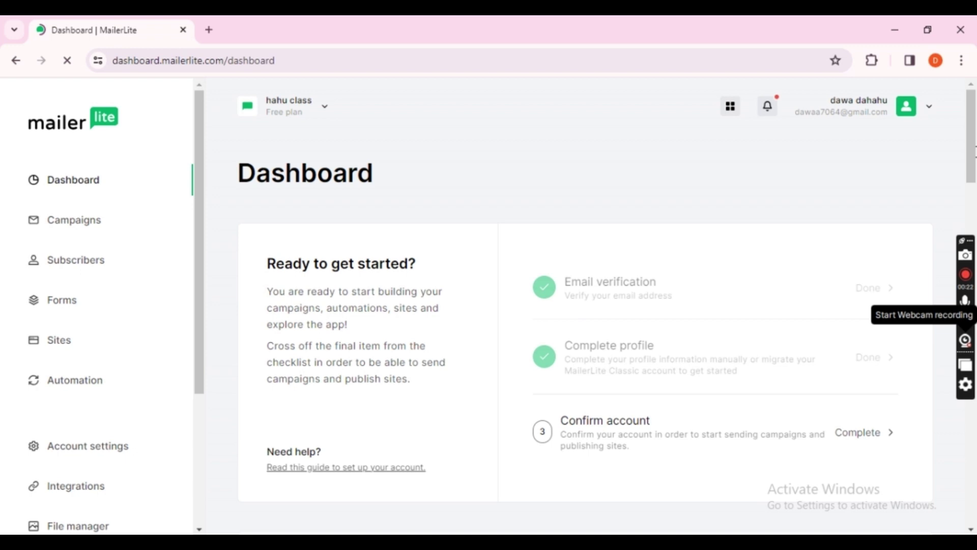
Step: Go from the MailerLite dashboard to Subscribers, which lists 0 active subscribers
scroll(645, 153, "down", 5)
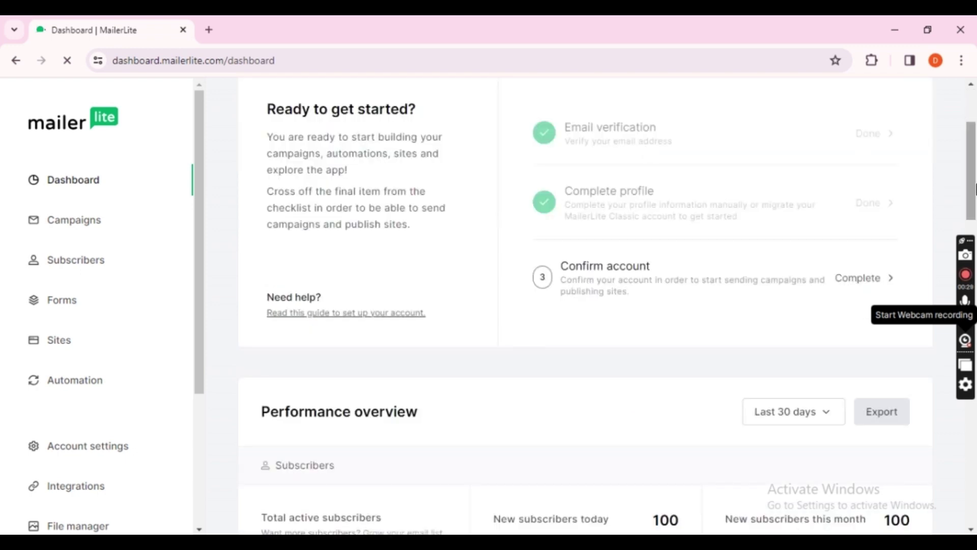
left_click(971, 131)
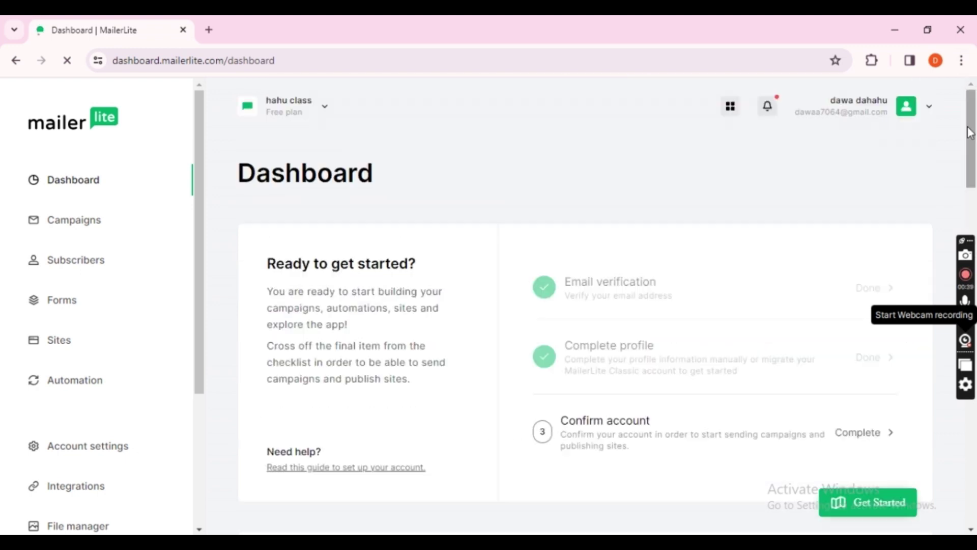
scroll(585, 306, "down", 5)
scroll(480, 203, "up", 5)
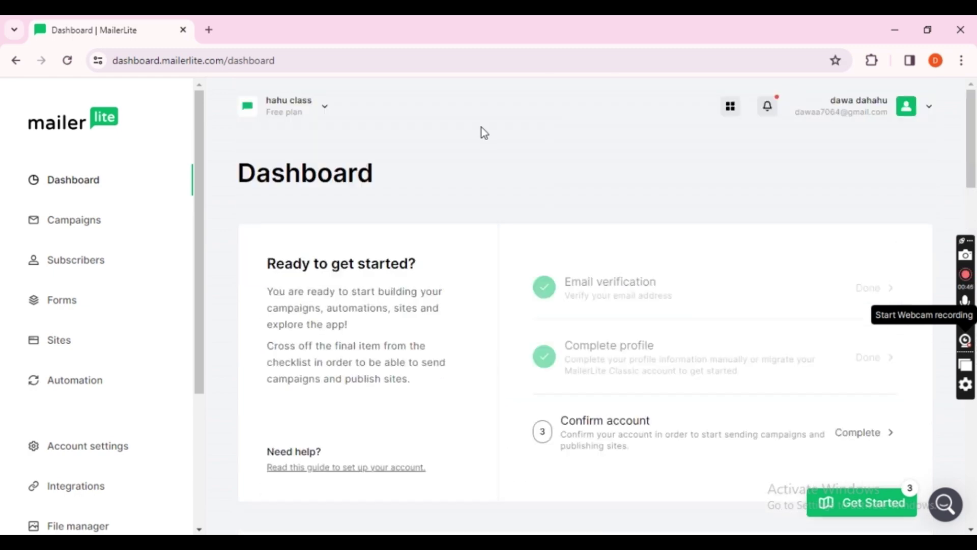
scroll(63, 252, "down", 1)
scroll(64, 252, "down", 2)
left_click(66, 177)
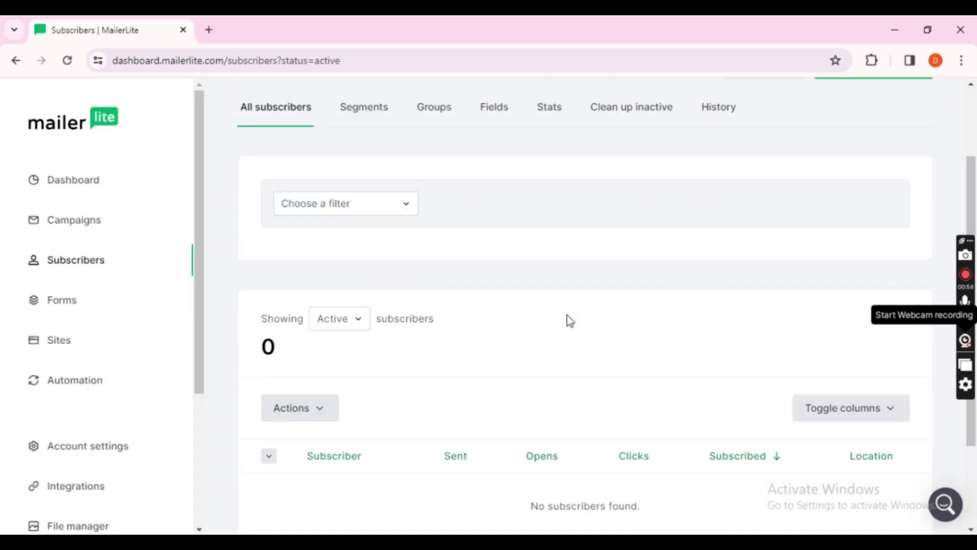
Step: Attach subscribers-jl592maq2x3b1.csv from Downloads as the file to upload in Add subscribers
left_click(854, 153)
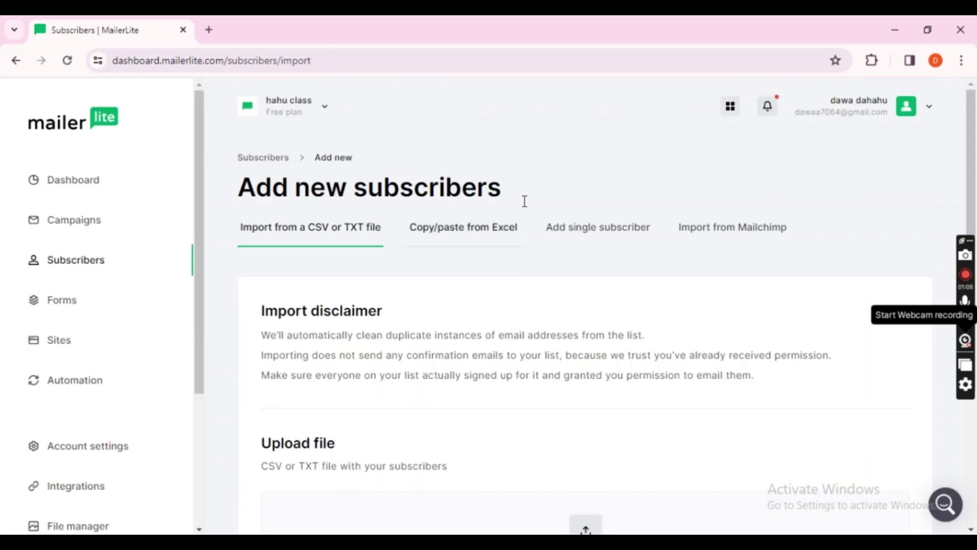
scroll(509, 300, "down", 4)
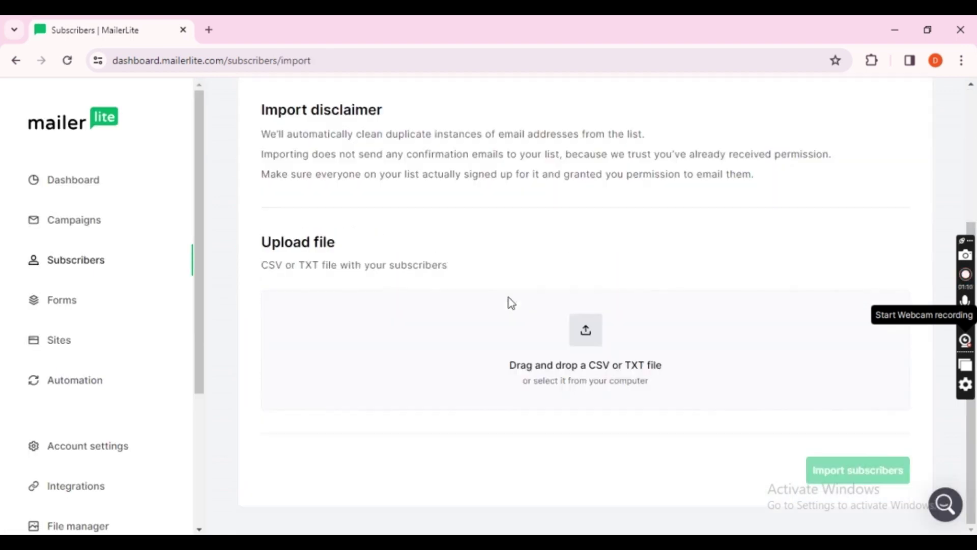
left_click(588, 343)
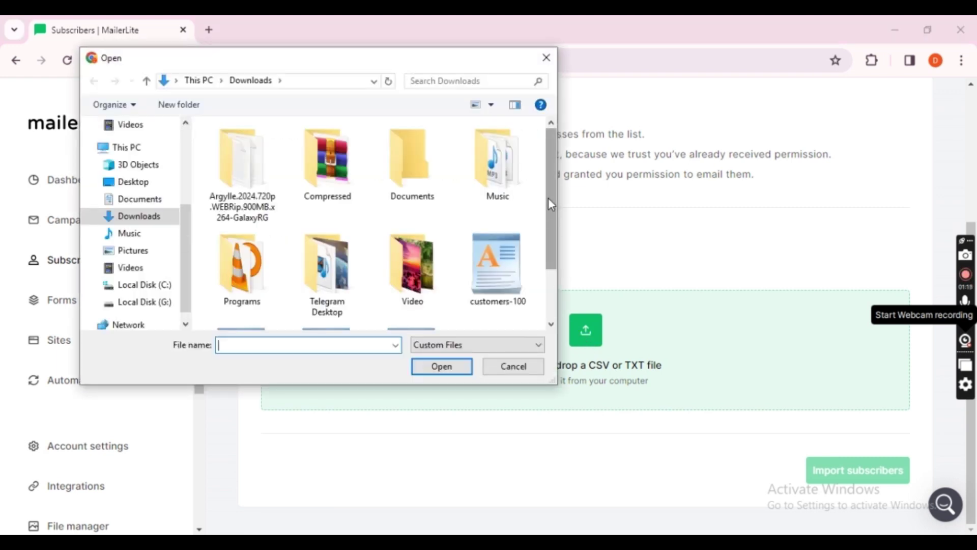
left_click_drag(548, 197, 545, 265)
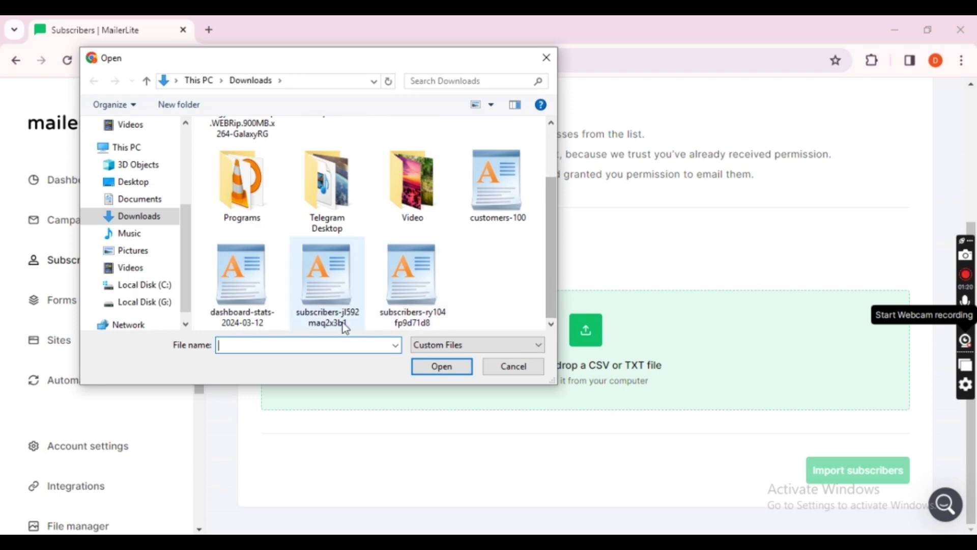
left_click(327, 299)
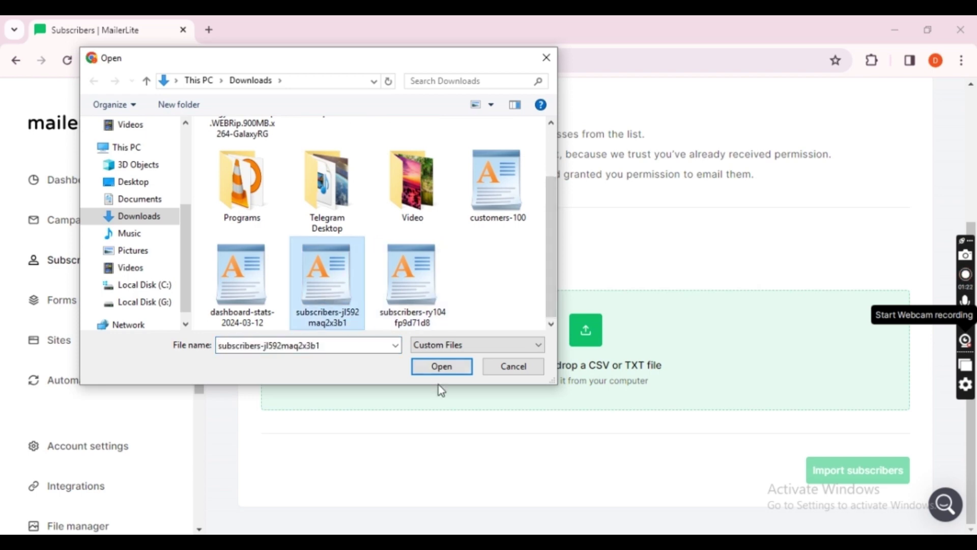
left_click(441, 367)
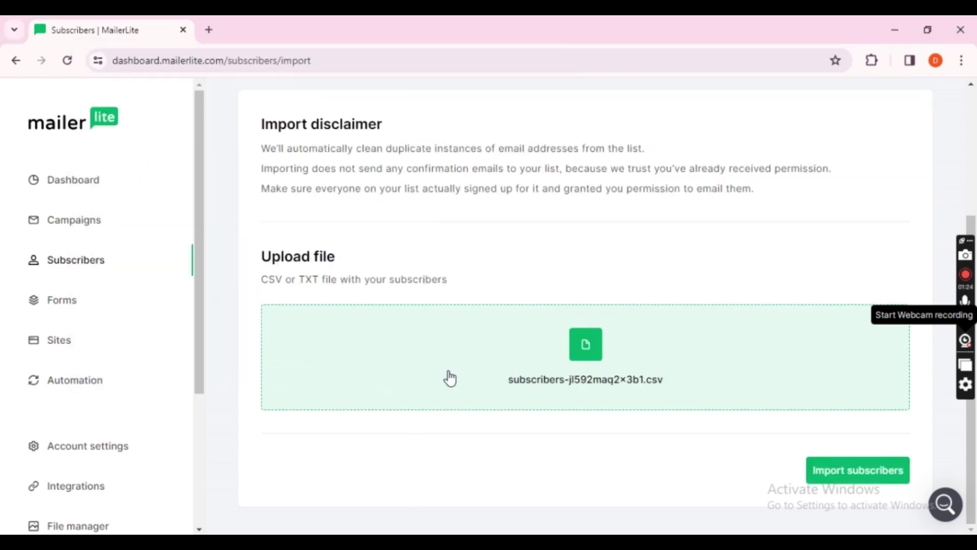
Step: Start the import and assign the contacts to a newly created group named 'subscribers'
left_click(862, 476)
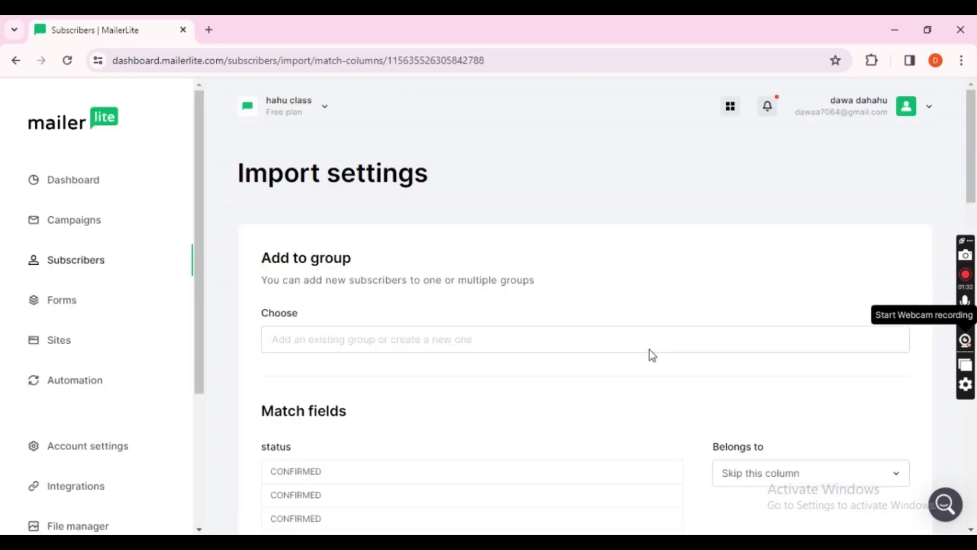
left_click(423, 339)
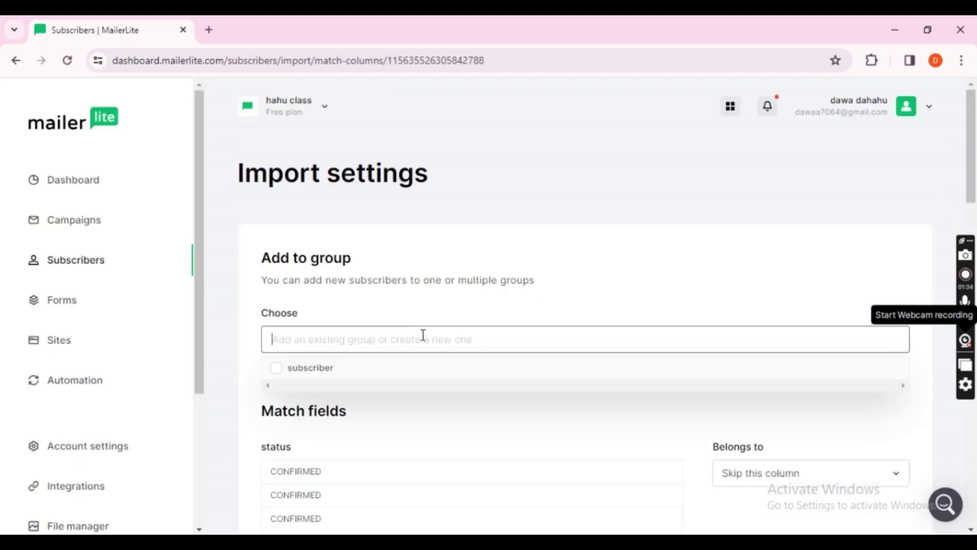
type("subscribers")
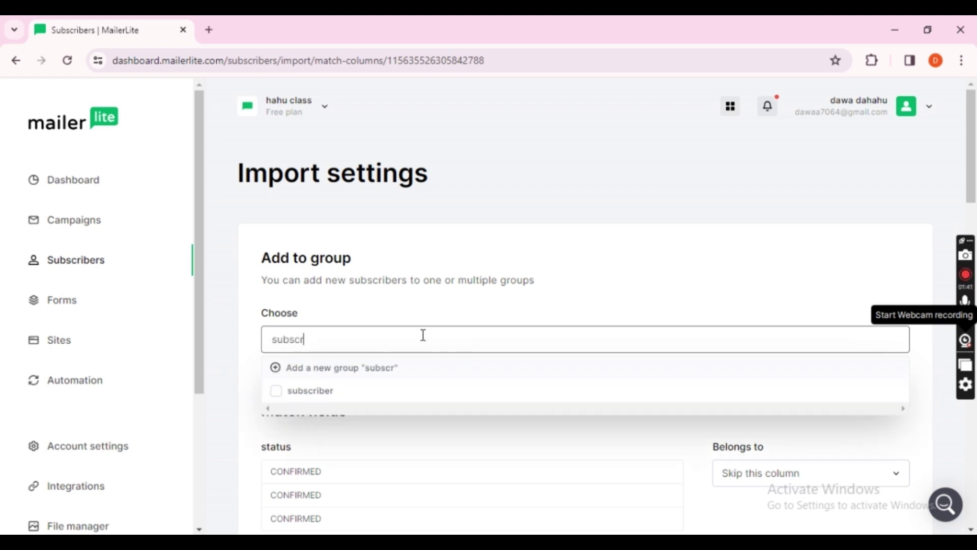
left_click(364, 369)
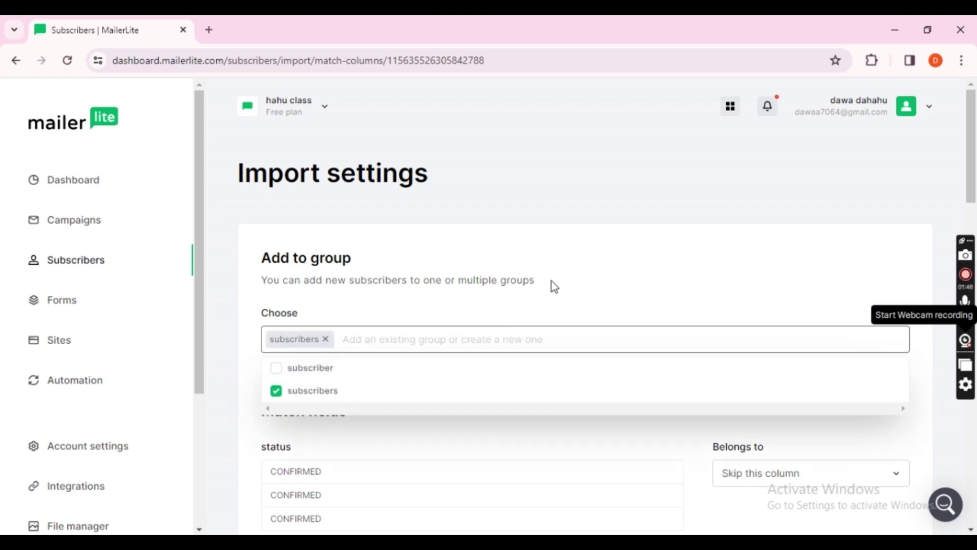
scroll(609, 271, "down", 15)
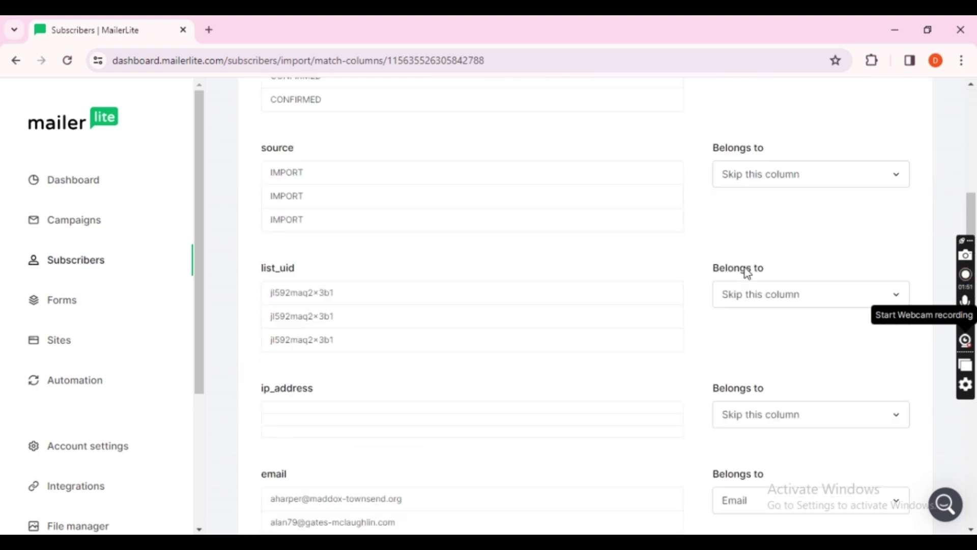
scroll(747, 275, "down", 10)
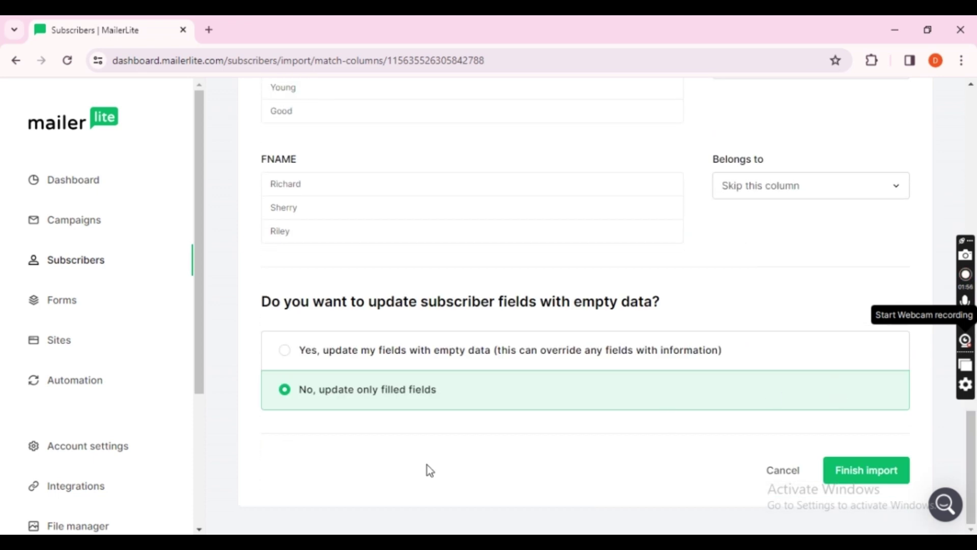
Step: Finish the import and return to the Subscribers list of 99 active subscribers
left_click(880, 476)
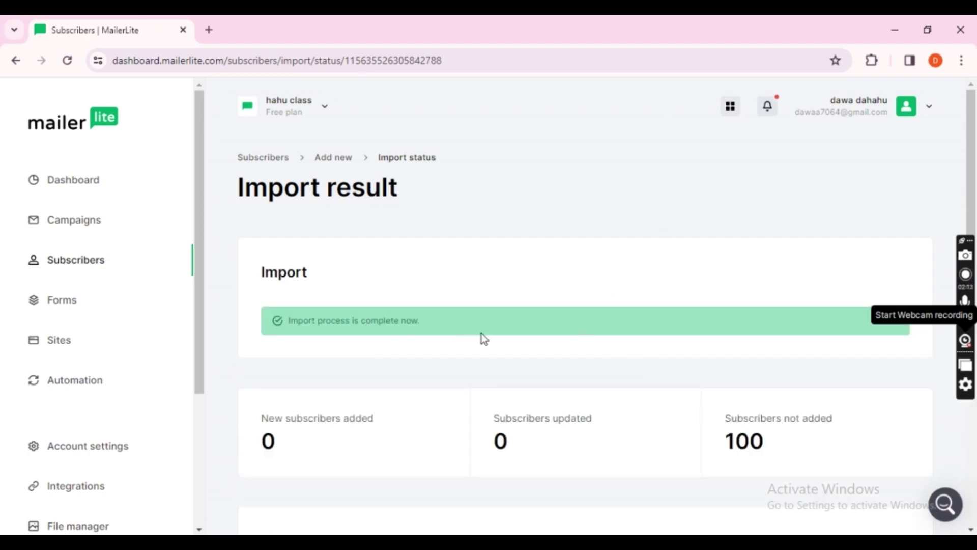
scroll(484, 337, "down", 8)
scroll(484, 333, "up", 3)
scroll(484, 333, "down", 3)
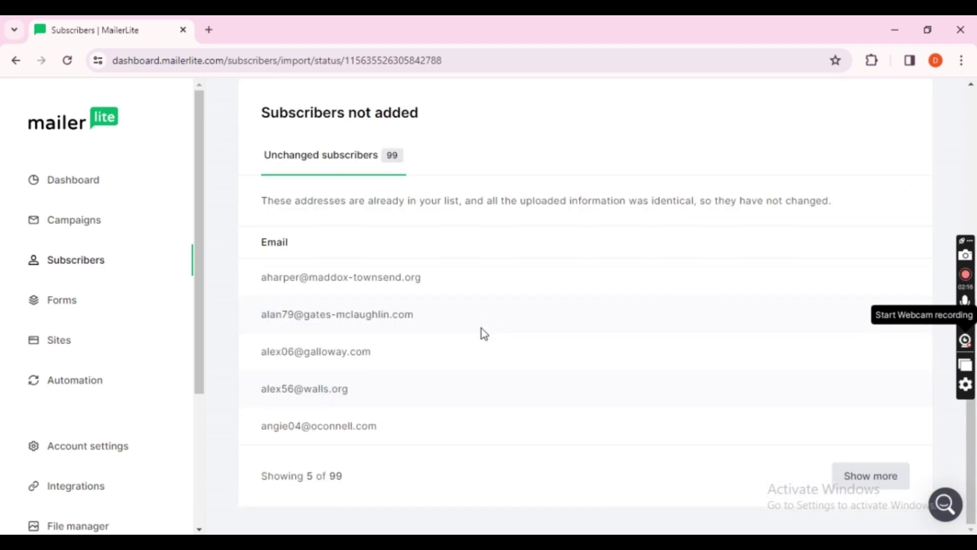
scroll(480, 332, "up", 8)
left_click(98, 179)
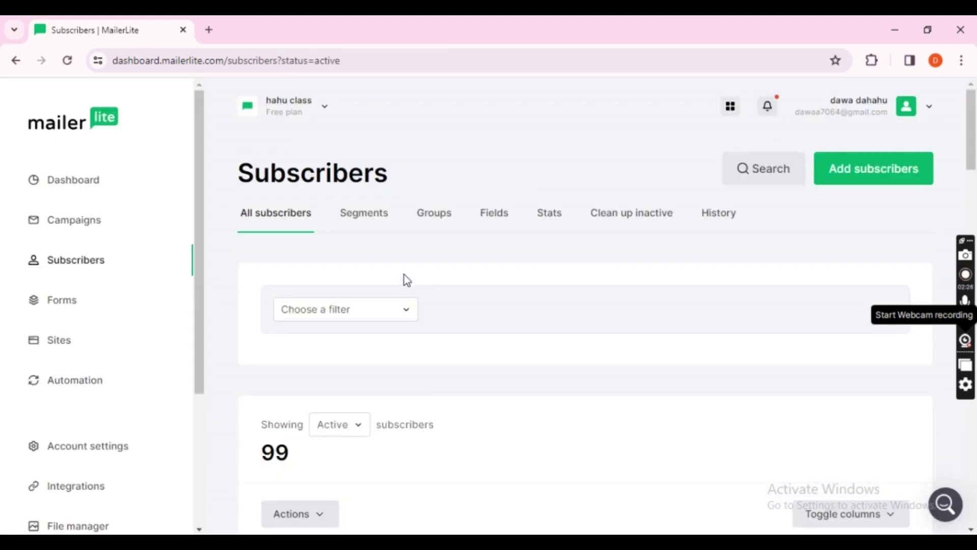
Step: Inspect one imported subscriber's details, then go back to the active subscribers list
scroll(404, 278, "down", 10)
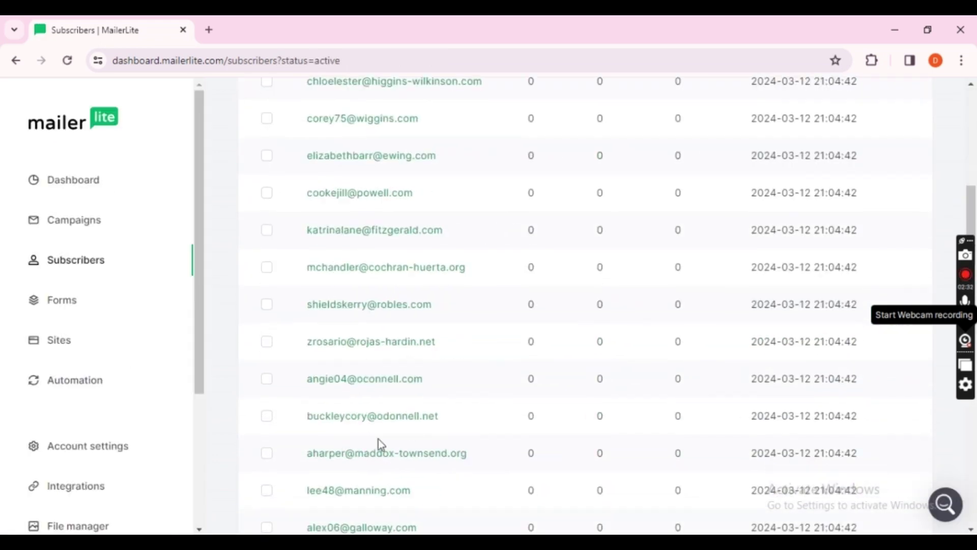
left_click(415, 268)
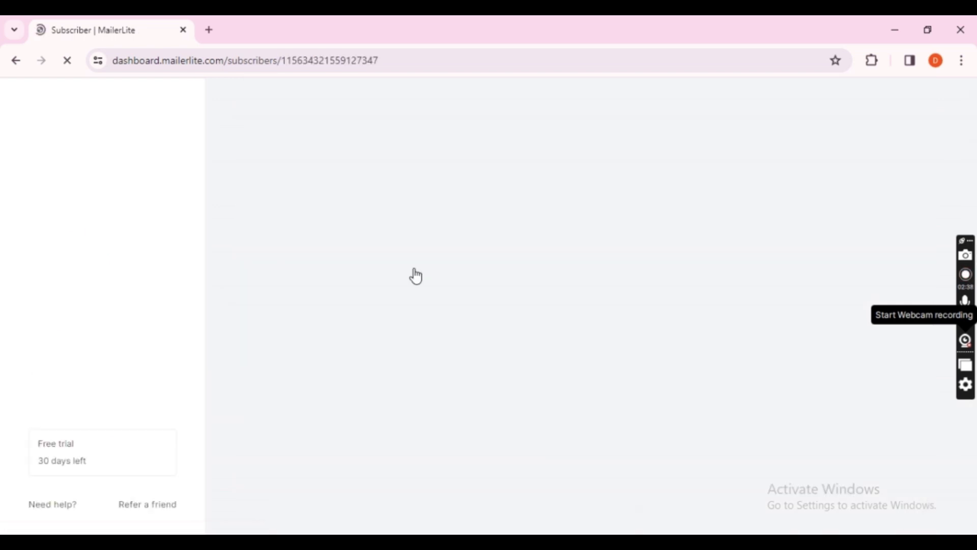
scroll(702, 386, "down", 8)
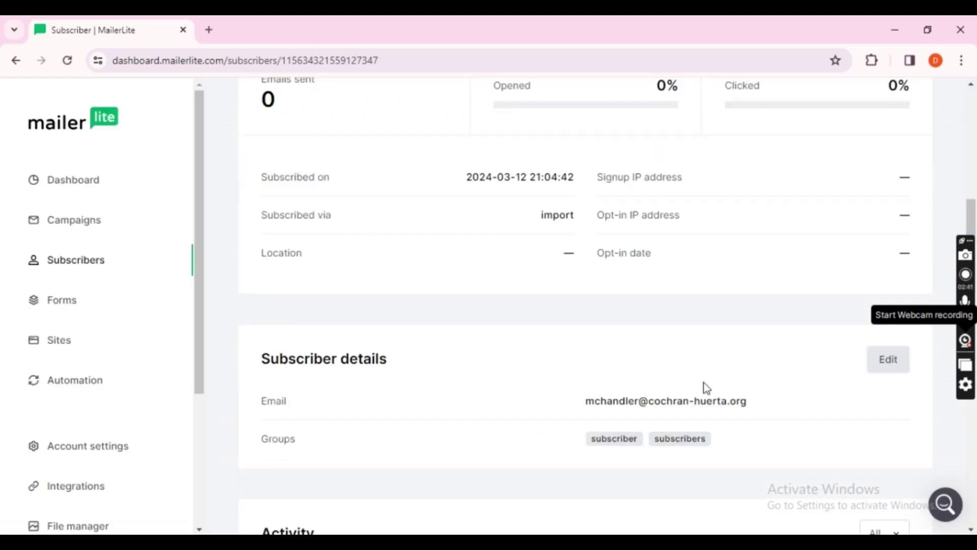
scroll(392, 257, "up", 5)
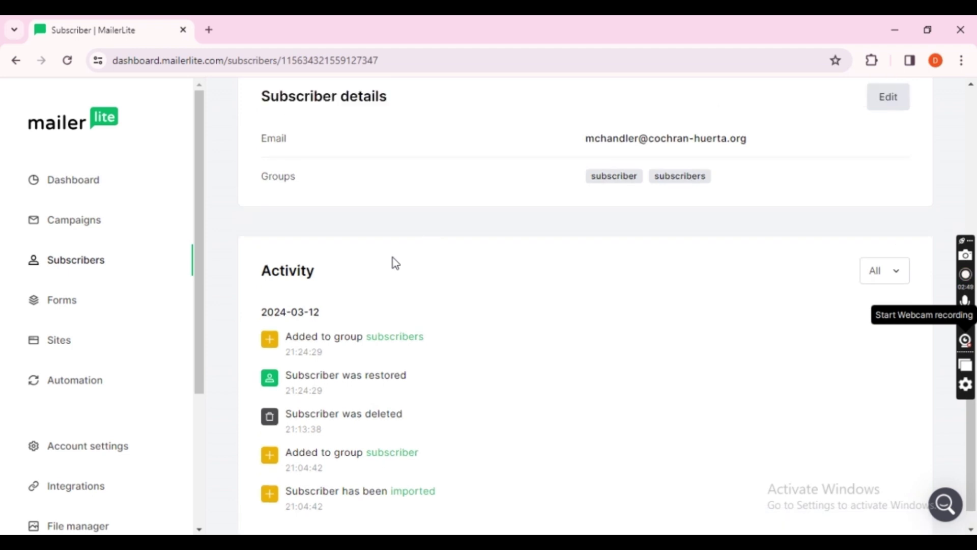
left_click(16, 61)
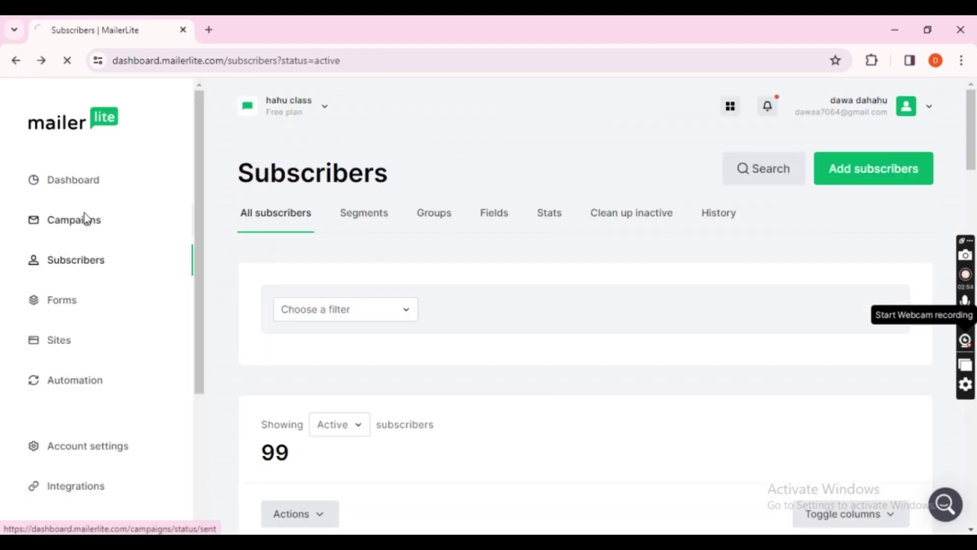
Step: Start a new regular campaign from the Campaigns overview
left_click(74, 219)
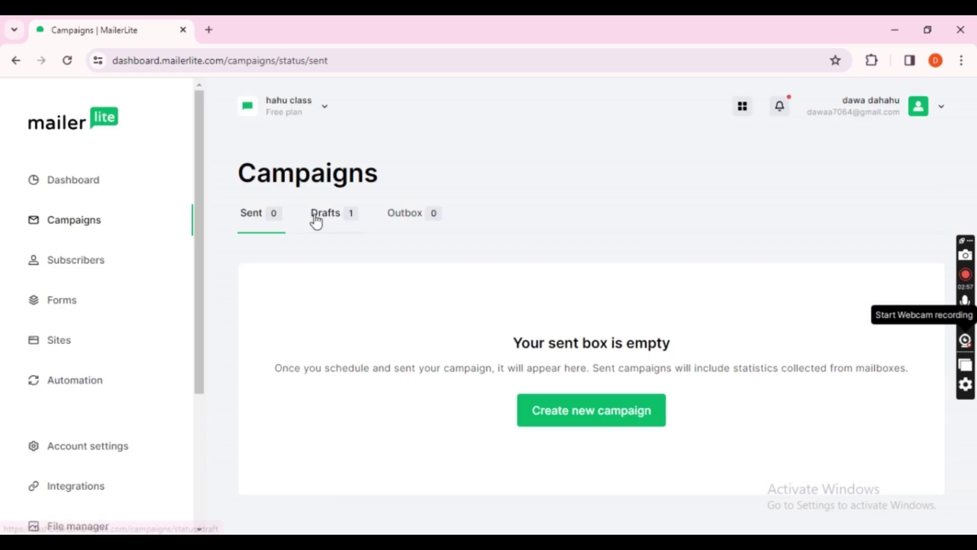
left_click(585, 407)
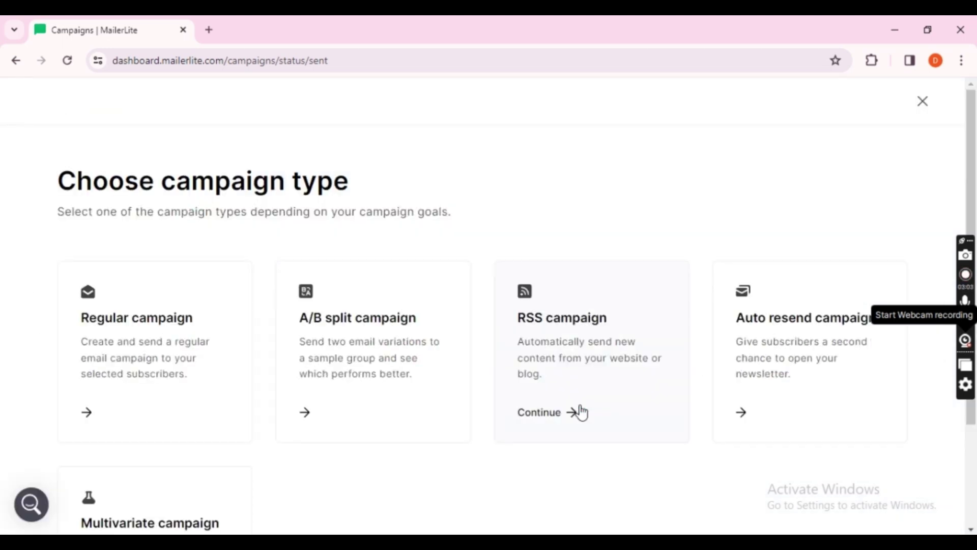
left_click(138, 356)
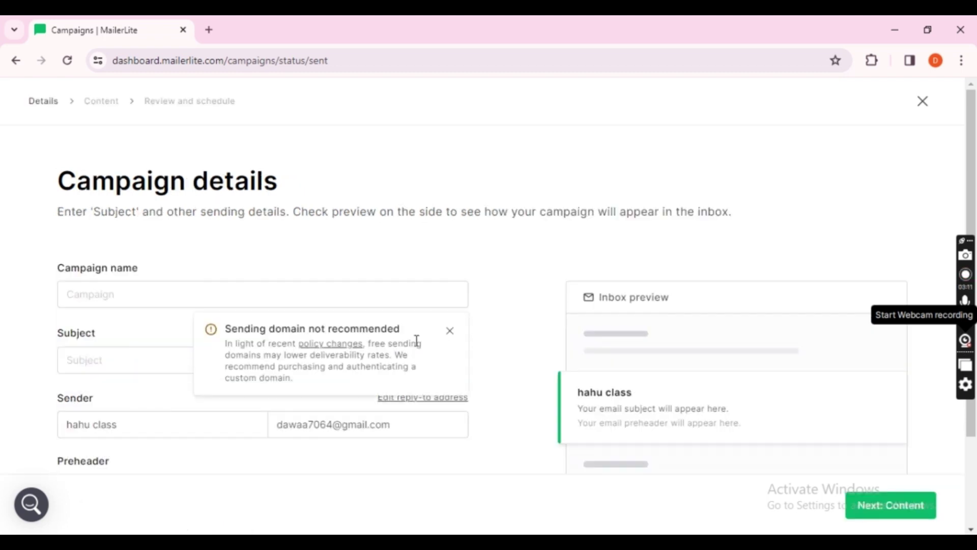
scroll(416, 340, "down", 2)
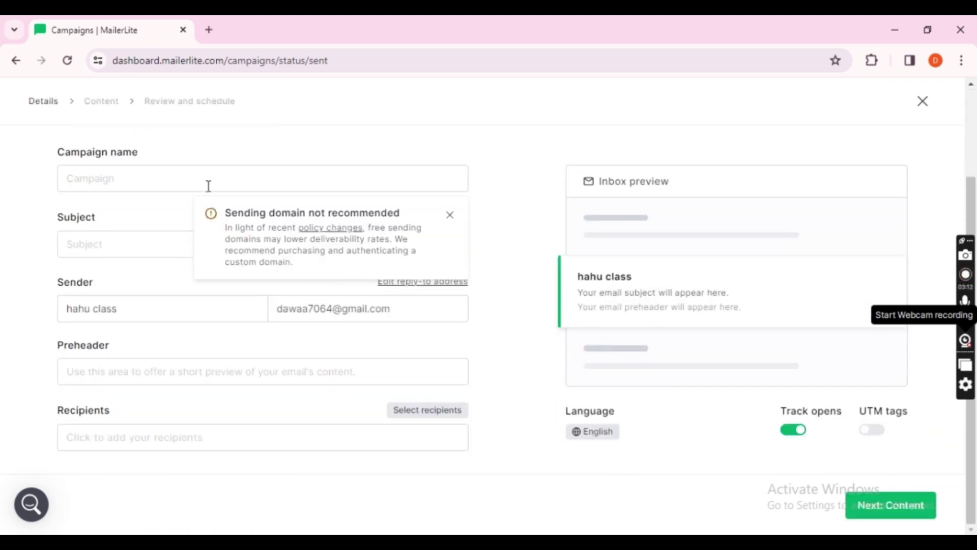
Step: Name the campaign 'welcome' and give it the subject line 'hello'
left_click(208, 186)
type("welcome")
key("ctrl+a")
key("BackSpace")
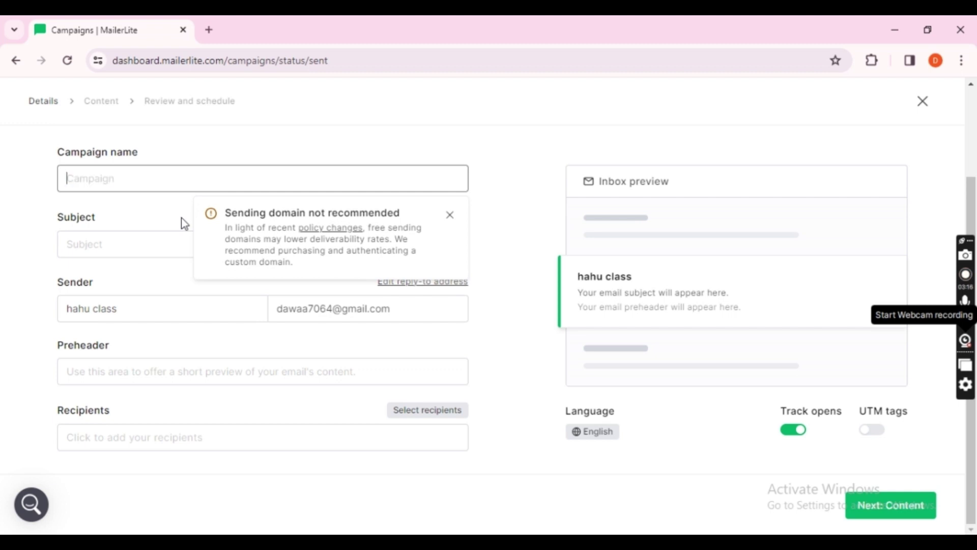
type("welcome")
left_click(154, 242)
type("hello")
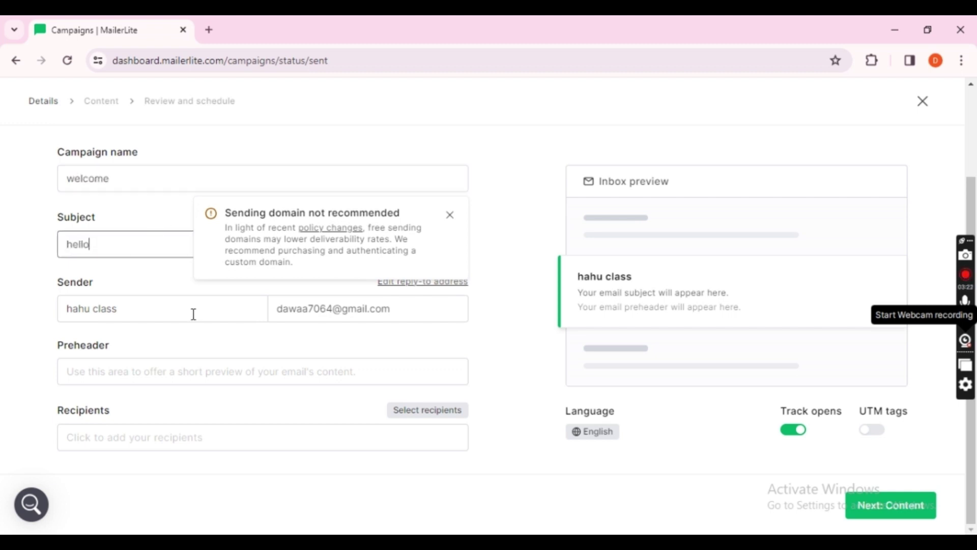
left_click(206, 377)
Step: Target the subscribers group's 99 recipients and continue to the content step
left_click(310, 437)
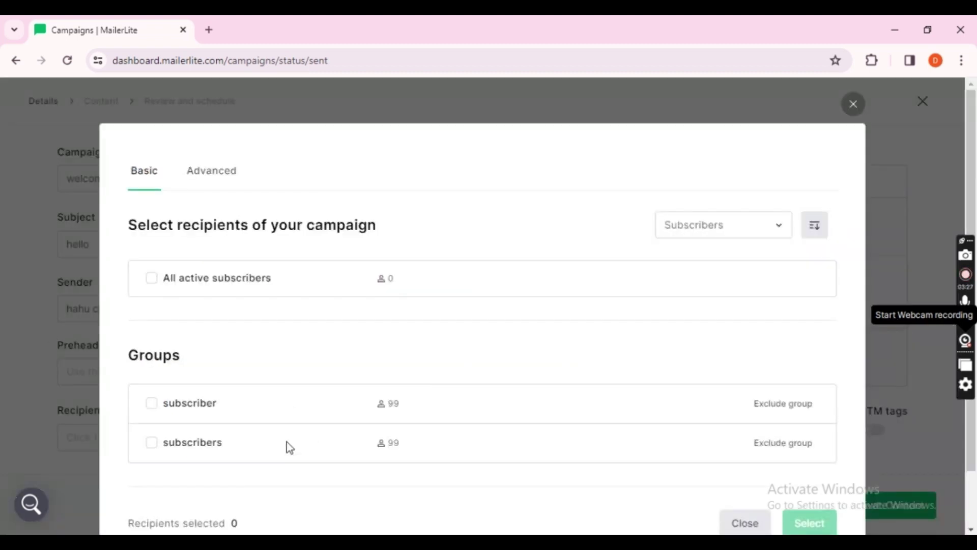
left_click(853, 106)
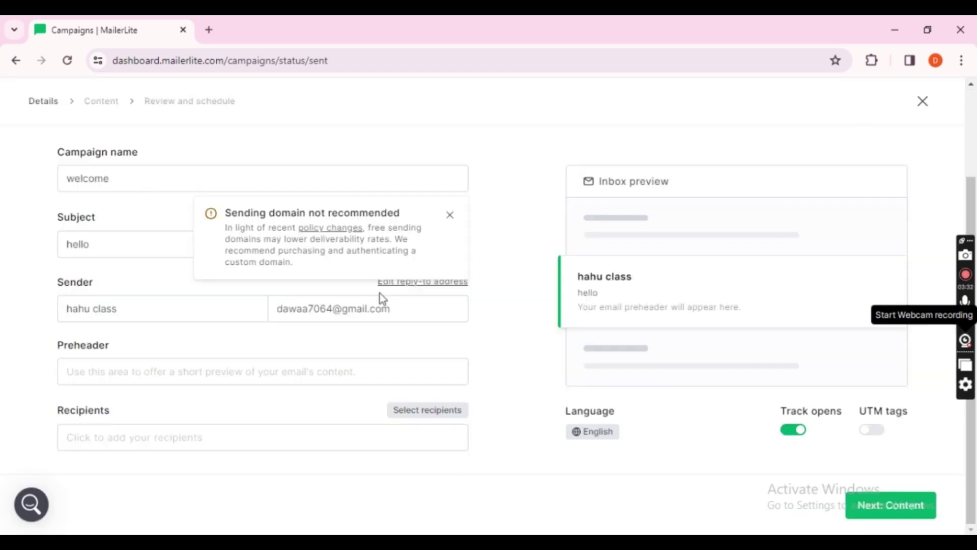
left_click(133, 444)
left_click(152, 379)
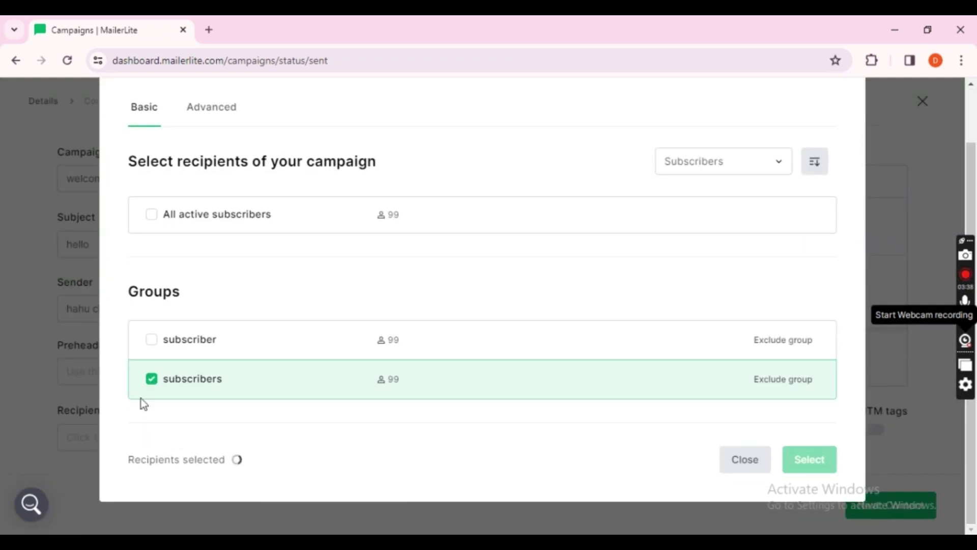
left_click(808, 459)
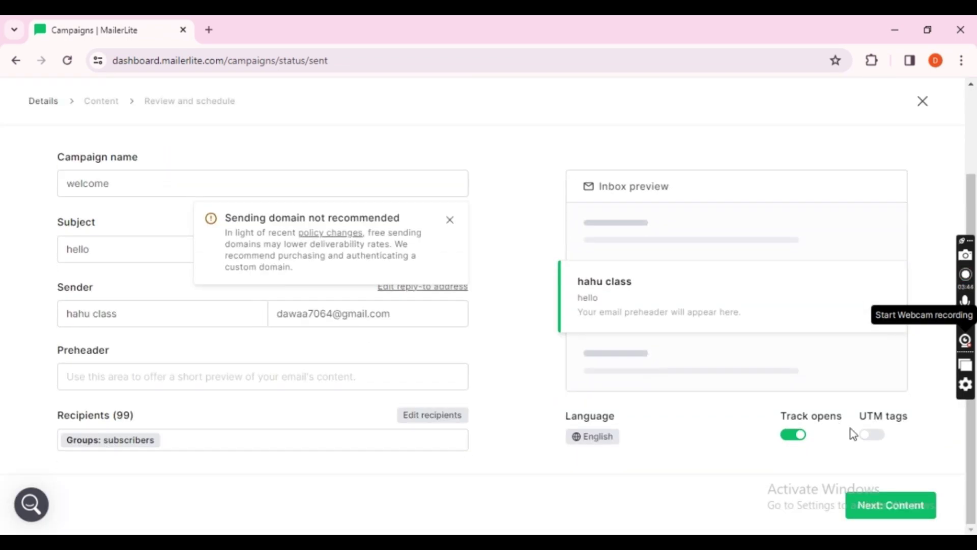
left_click(893, 502)
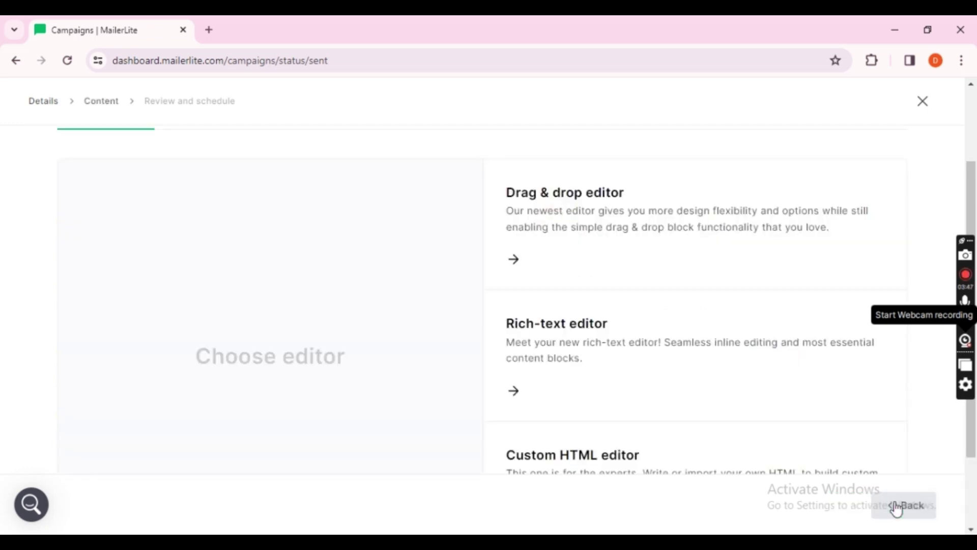
Step: Choose the rich-text editor and reach the Review and schedule delivery options
left_click(561, 337)
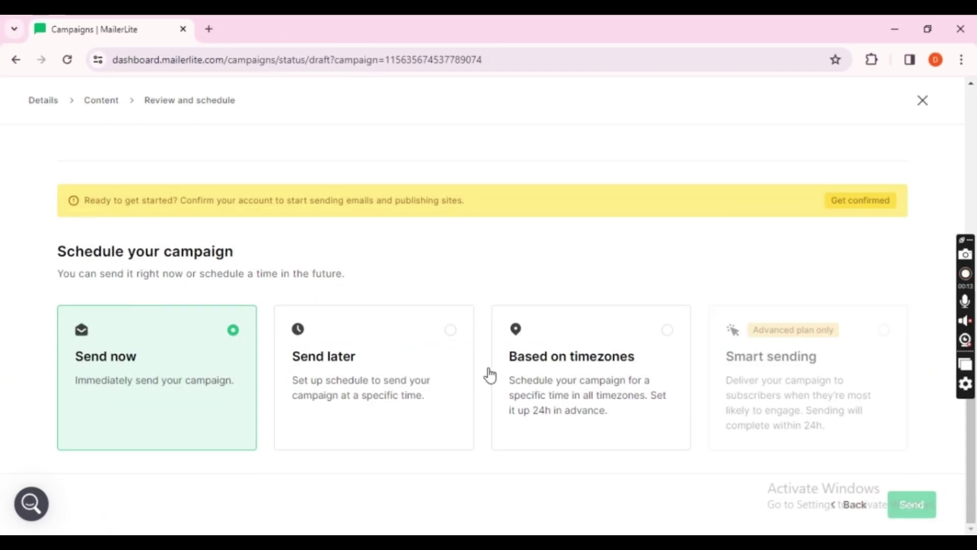
left_click(382, 360)
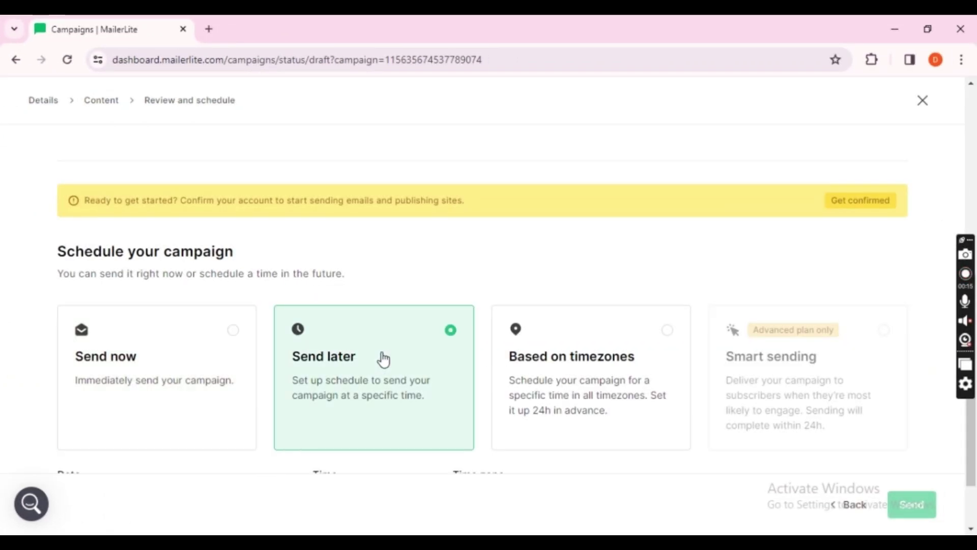
left_click(572, 369)
left_click(217, 365)
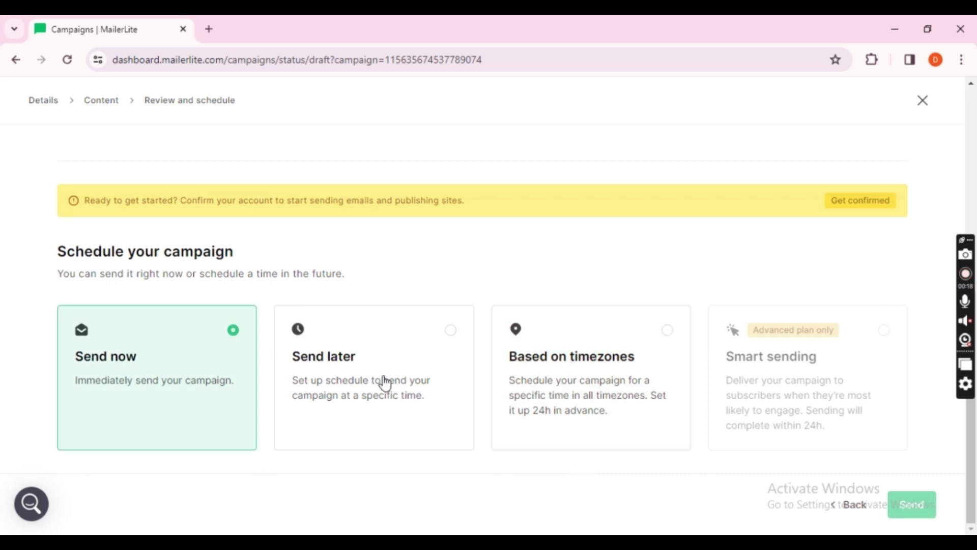
scroll(385, 381, "up", 1)
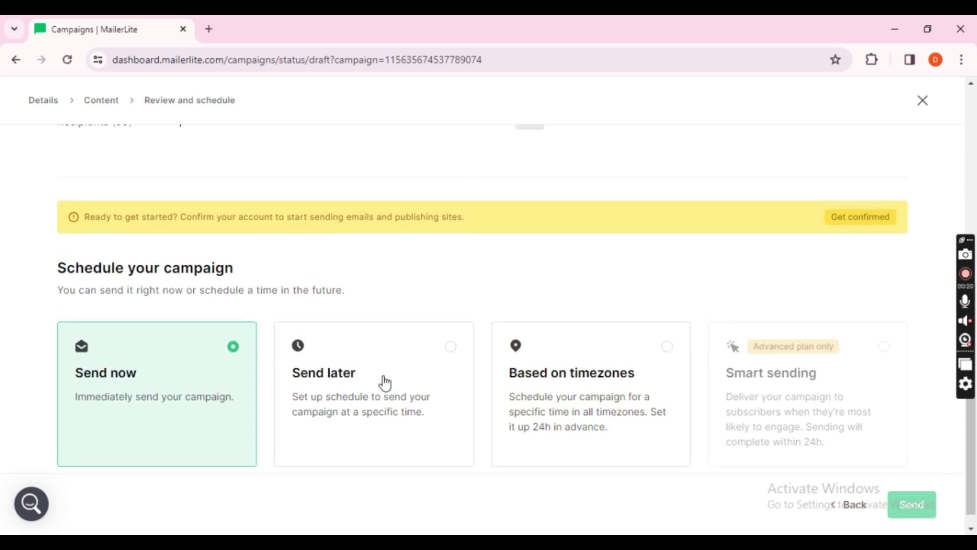
scroll(384, 379, "up", 6)
scroll(387, 377, "down", 1)
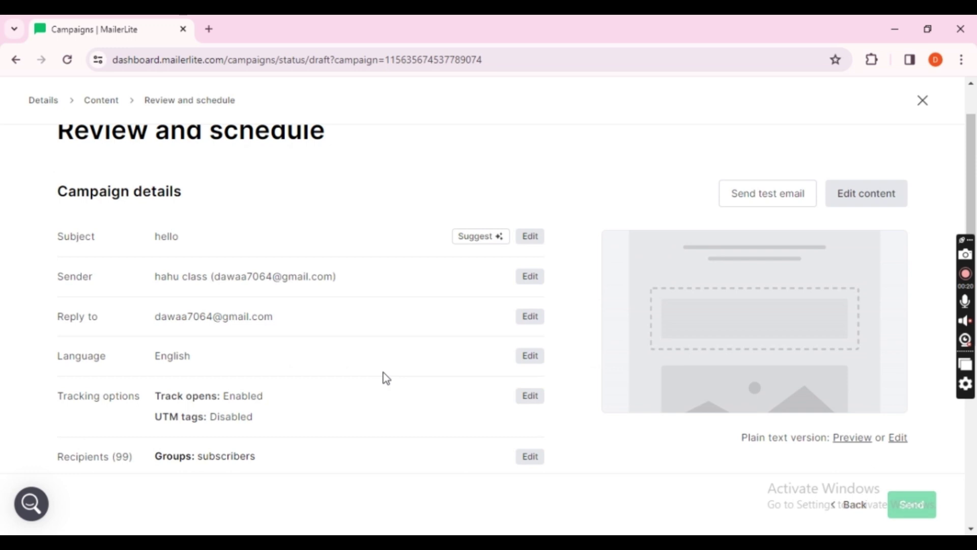
scroll(385, 378, "down", 5)
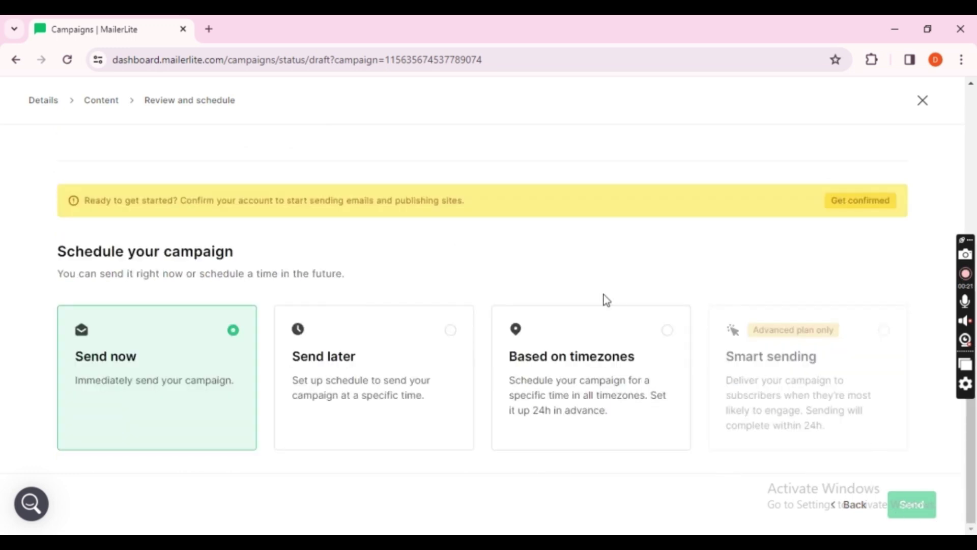
Step: Set delivery to Send later based on recipients' timezones, then go to a new tab's address bar
left_click(353, 364)
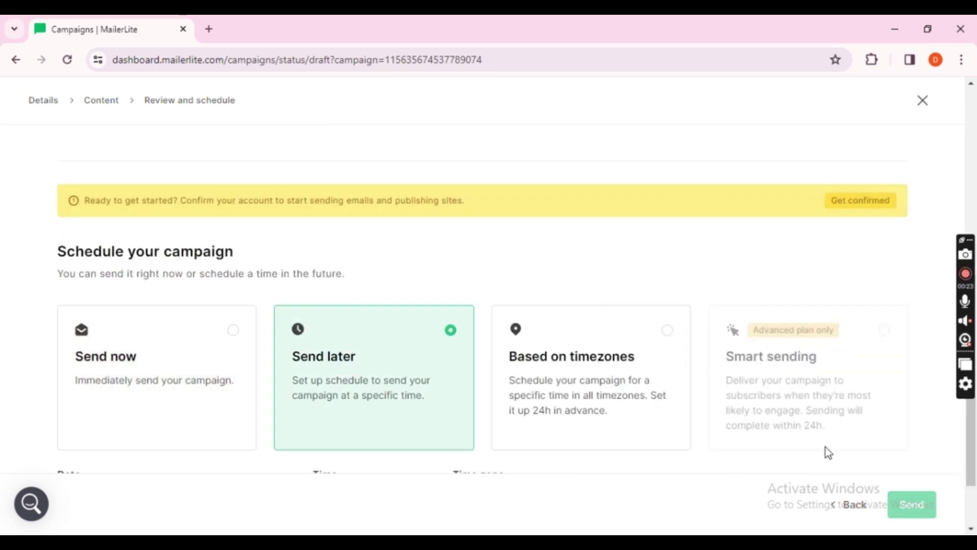
scroll(465, 349, "up", 6)
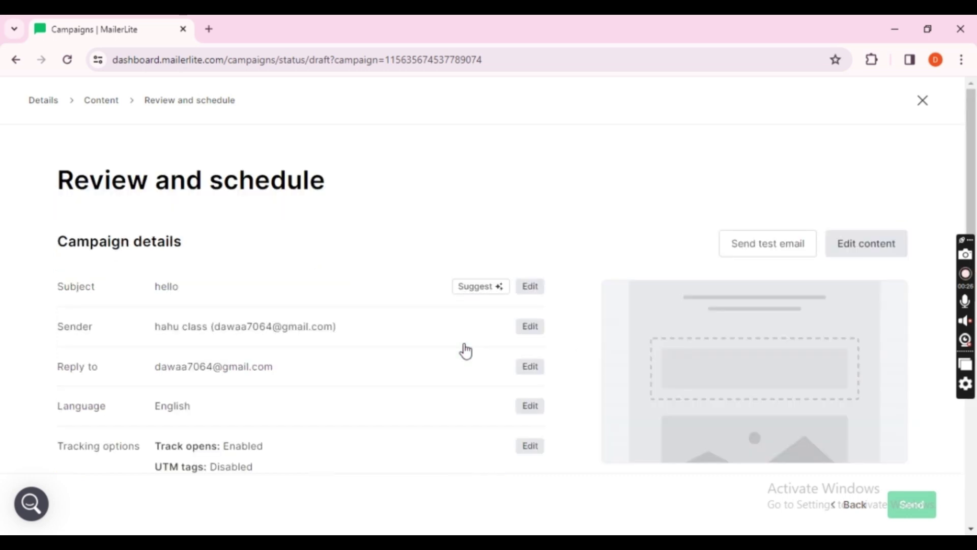
scroll(618, 221, "down", 6)
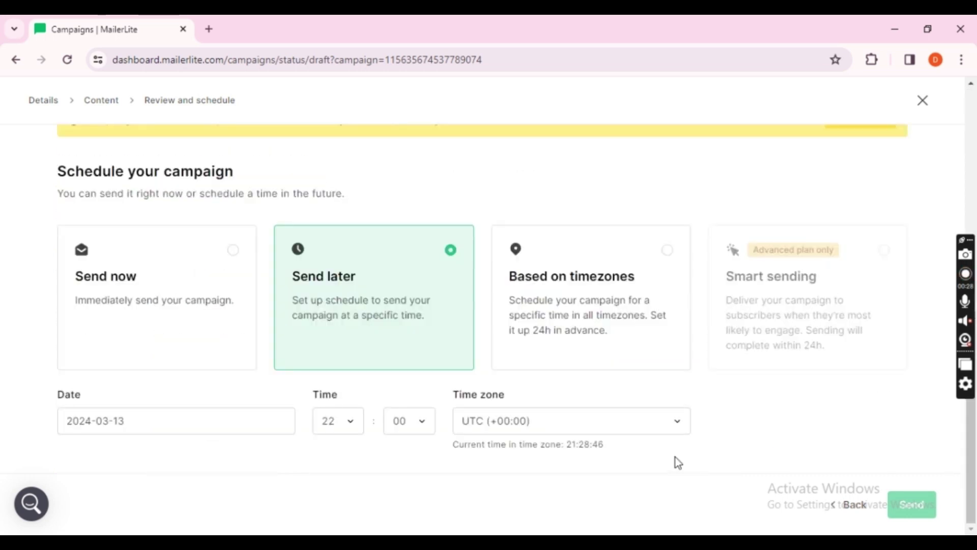
left_click(578, 309)
scroll(575, 308, "up", 6)
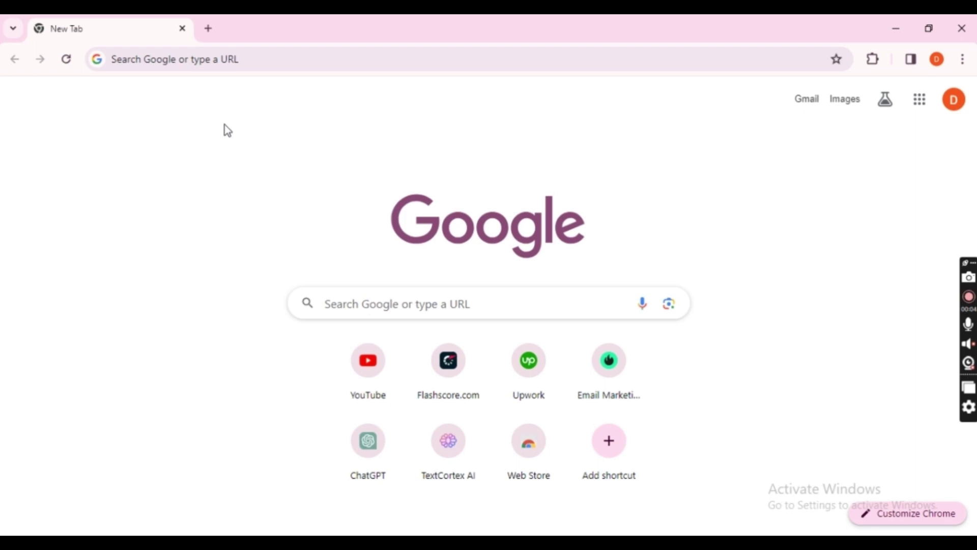
left_click(275, 64)
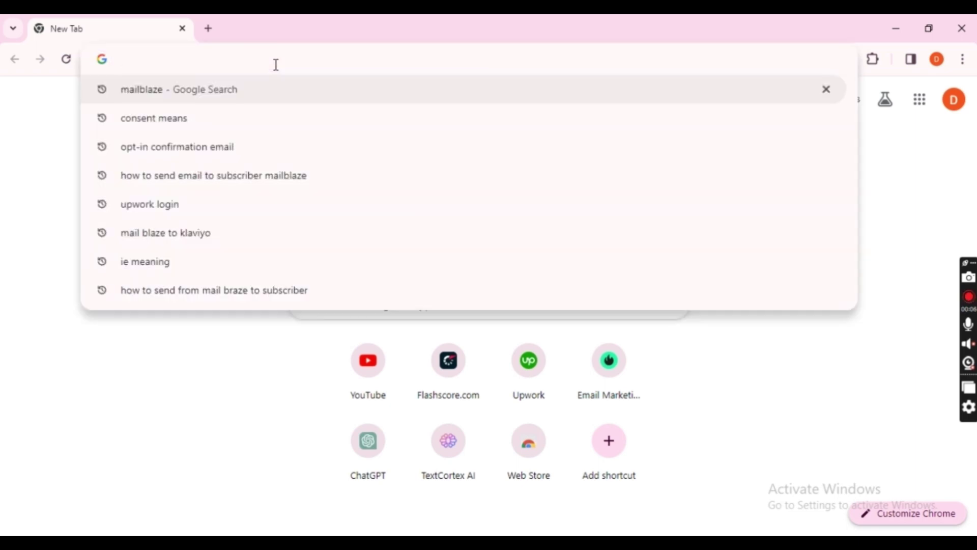